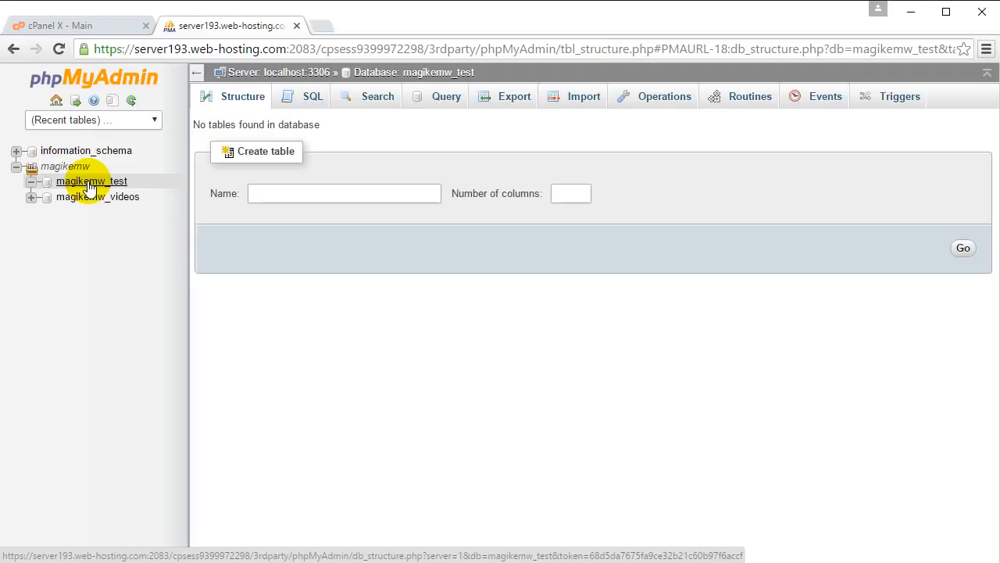
- Create a table named Students with 5 columns in the magikemw_test database
left_click(91, 182)
left_click(286, 193)
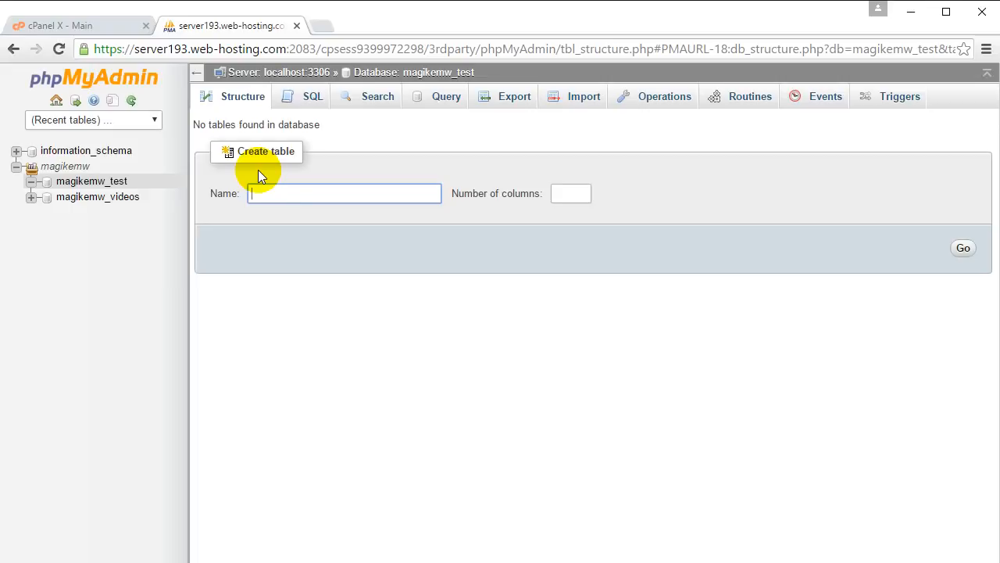
type("Students")
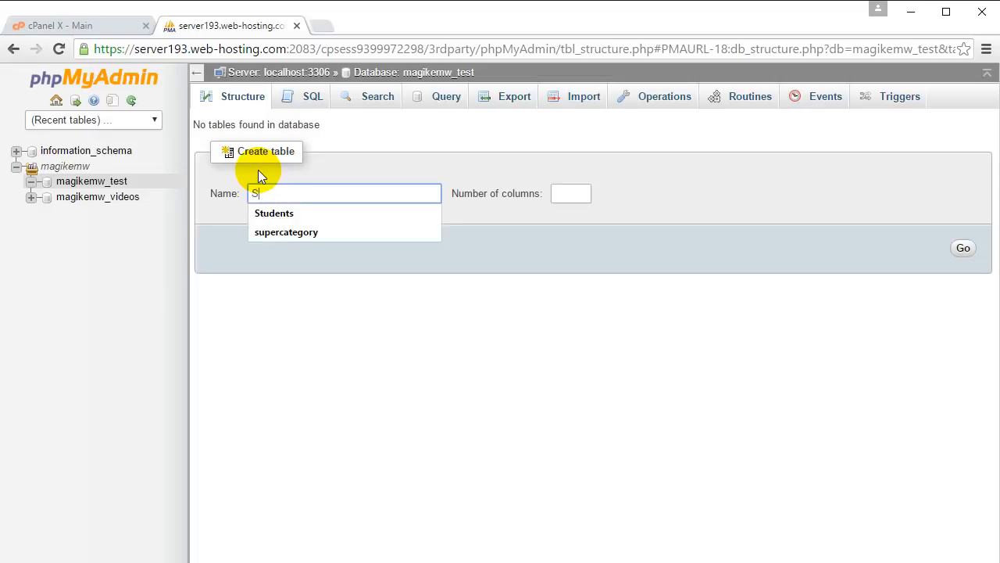
left_click(562, 193)
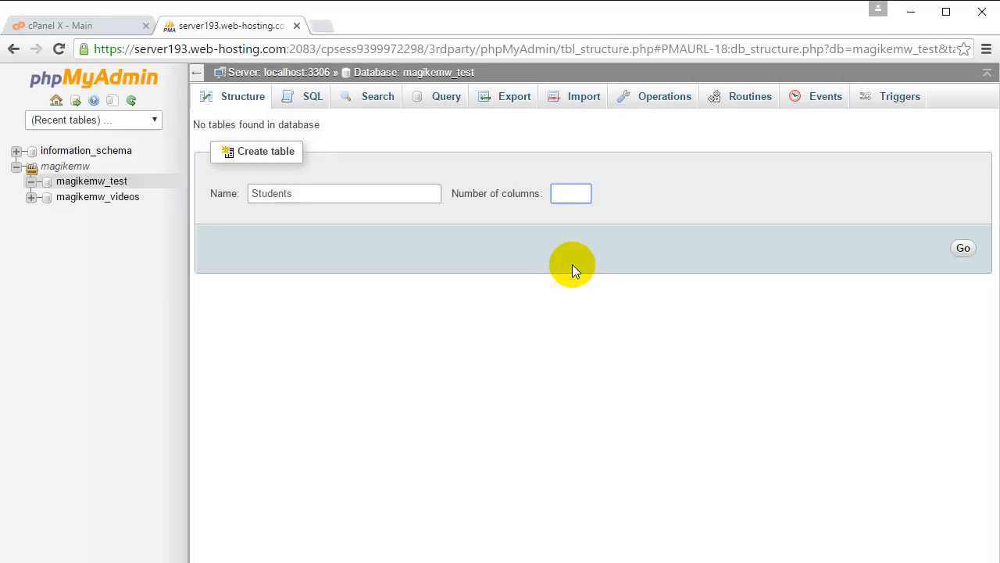
type("5")
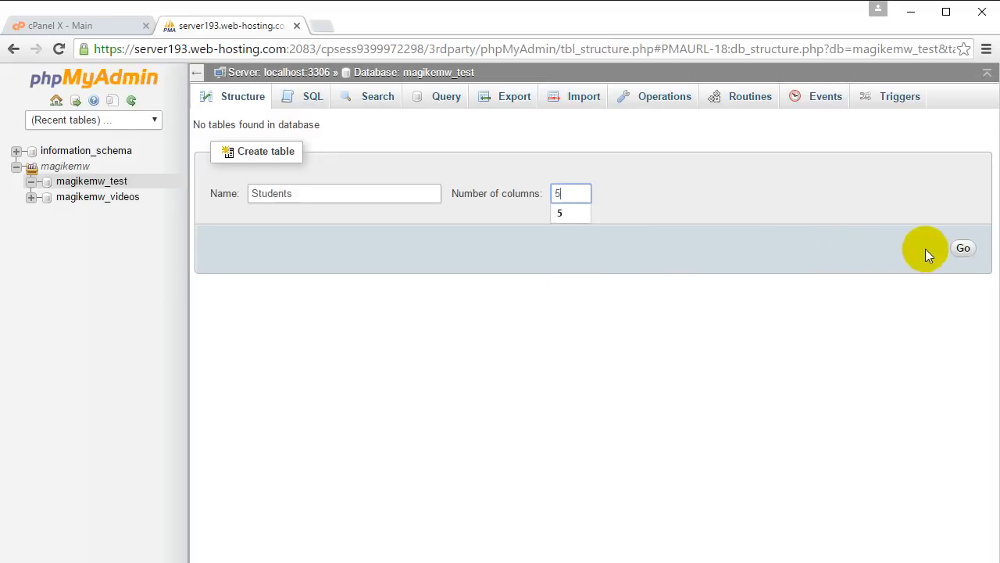
left_click(962, 250)
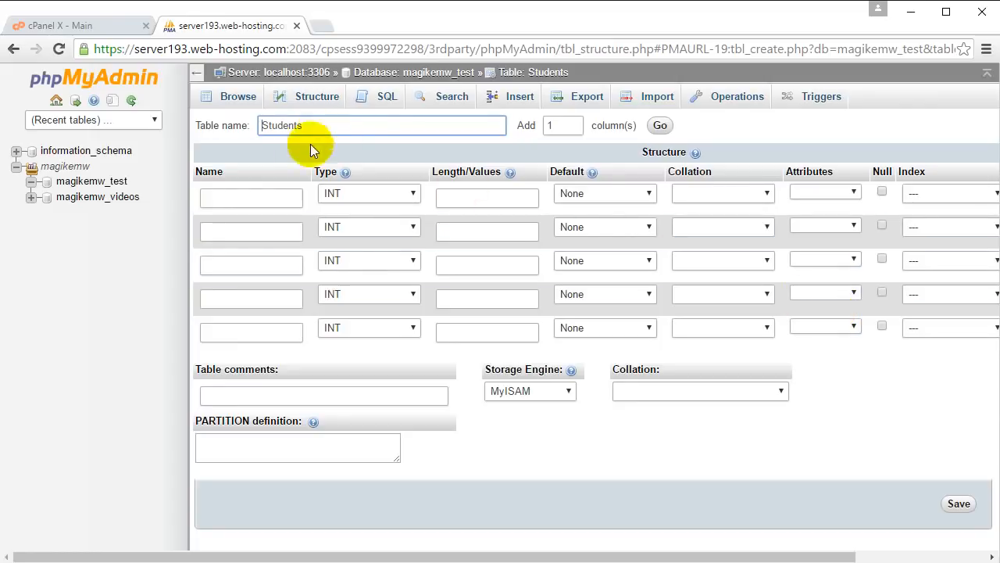
left_click(284, 199)
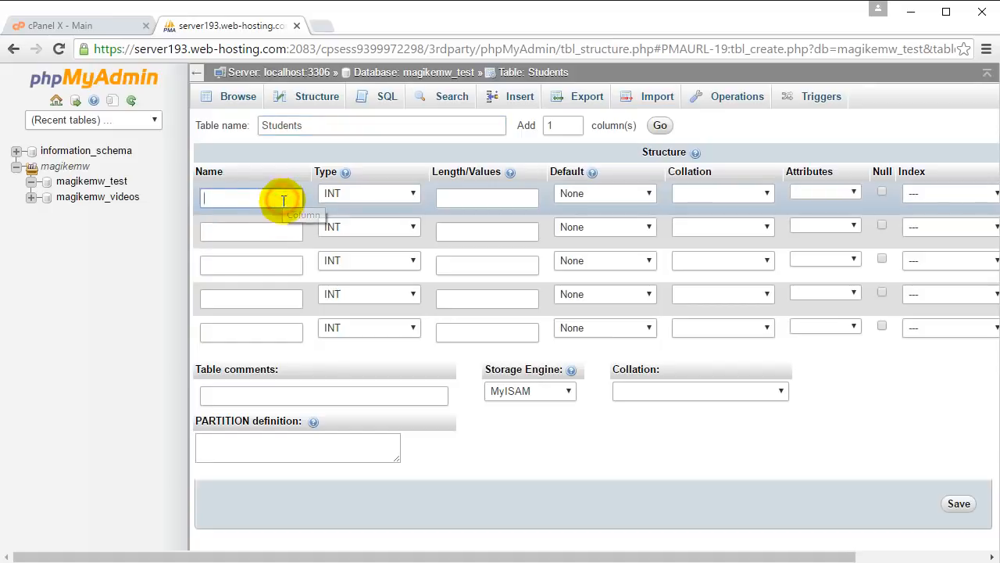
left_click(279, 232)
left_click(282, 266)
left_click(279, 297)
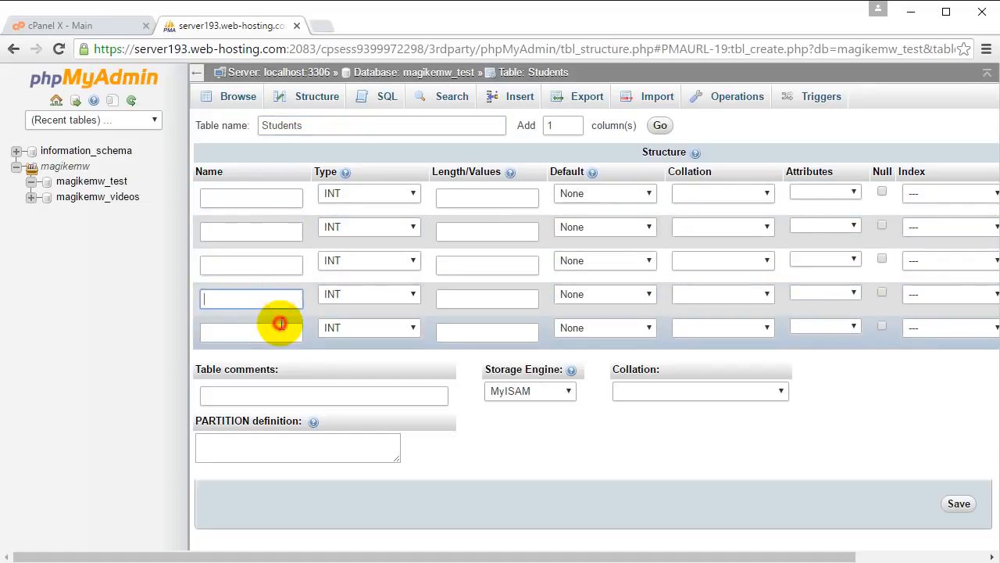
left_click(277, 332)
left_click(270, 202)
left_click(268, 231)
left_click(268, 264)
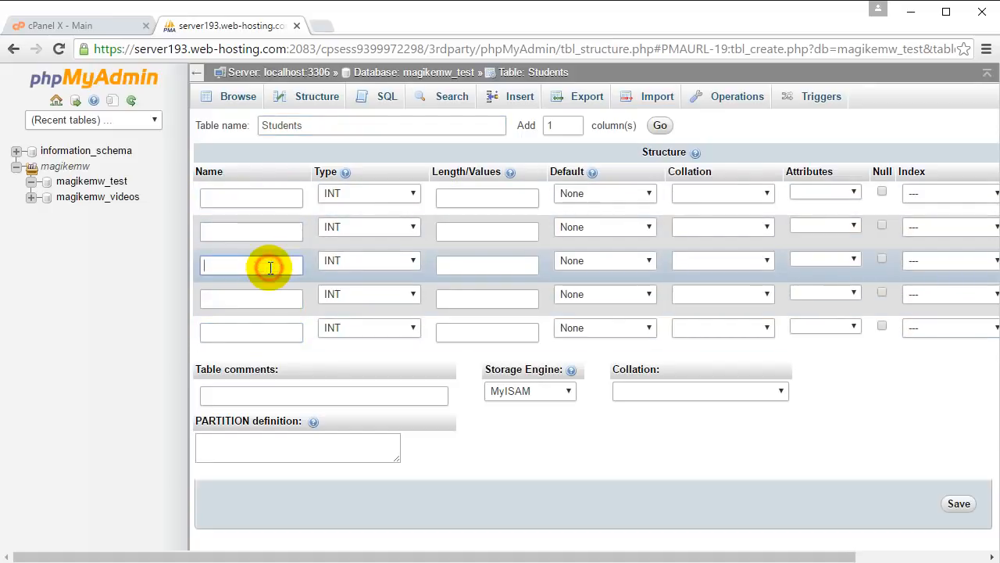
left_click(269, 297)
left_click(269, 328)
- Name the first column ID, make it the PRIMARY index and enable auto-increment for it
left_click(268, 201)
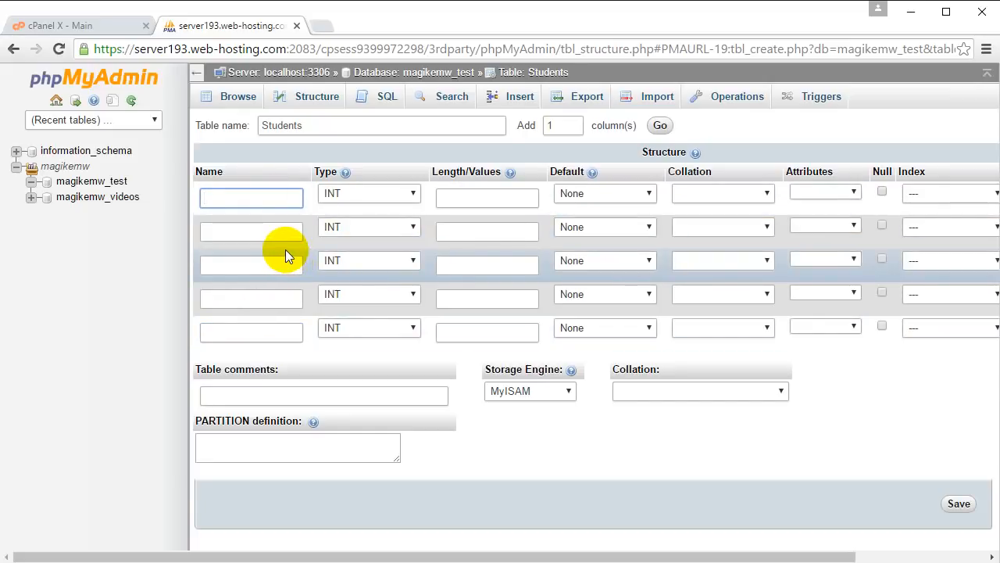
type("ID")
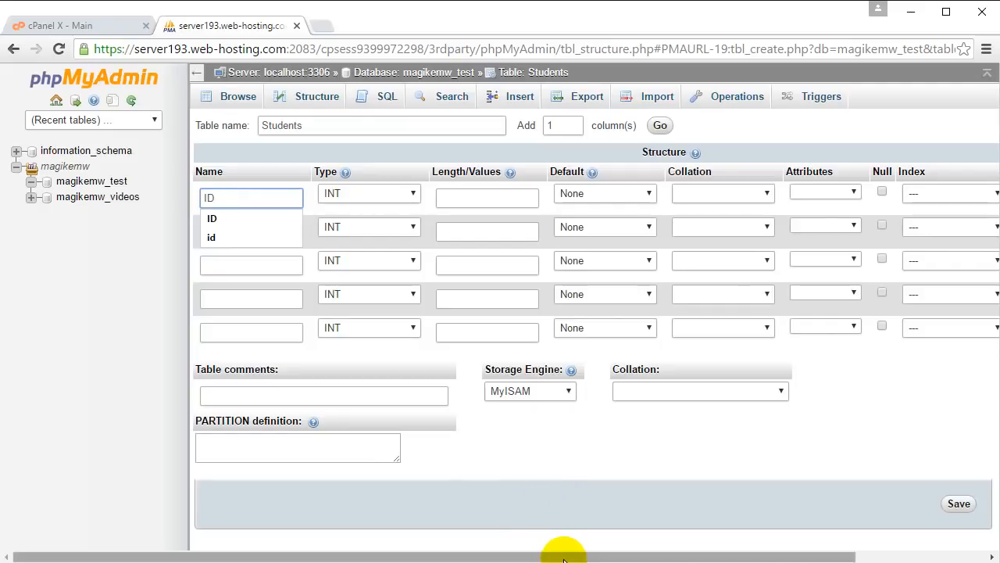
left_click_drag(562, 556, 709, 557)
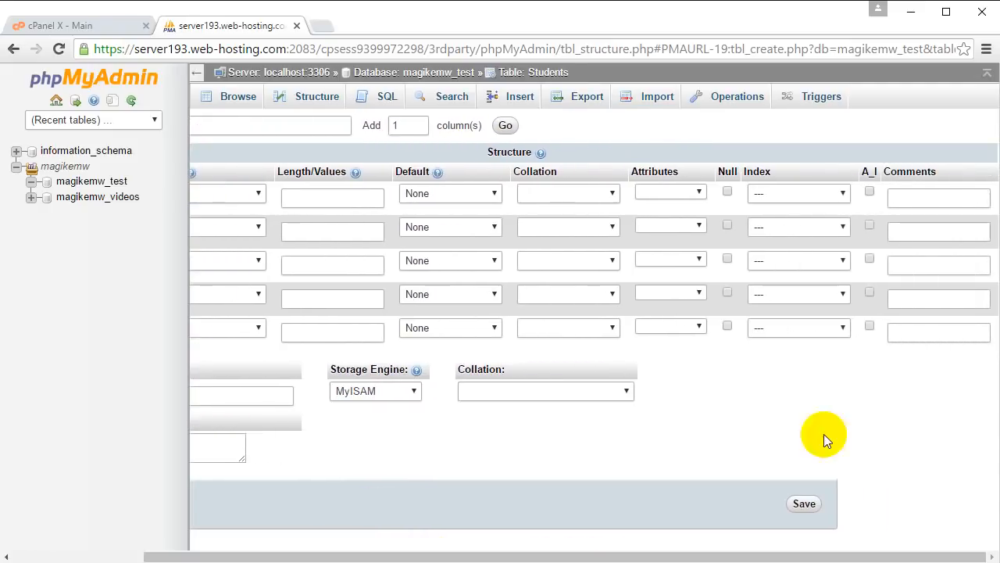
left_click(795, 193)
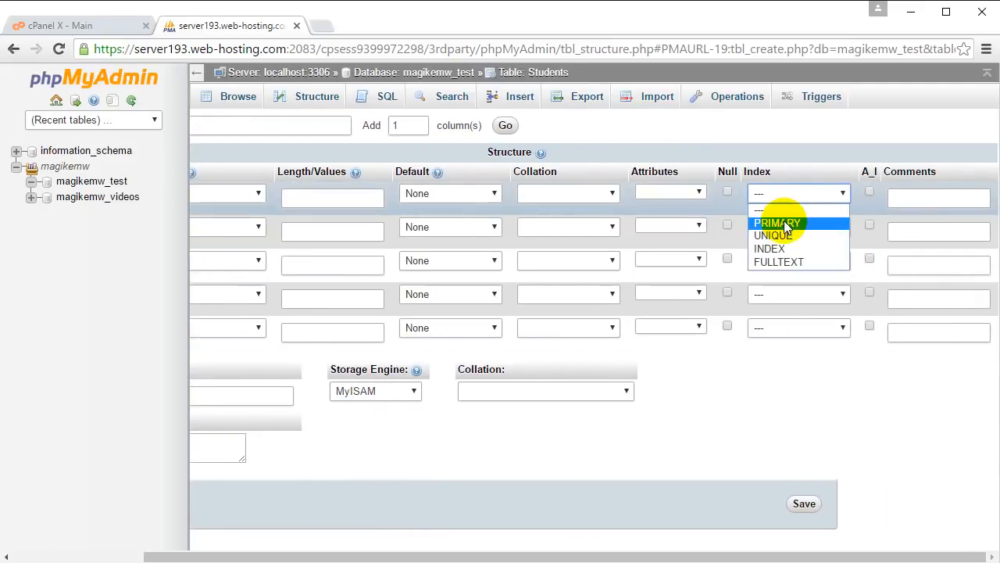
left_click(783, 221)
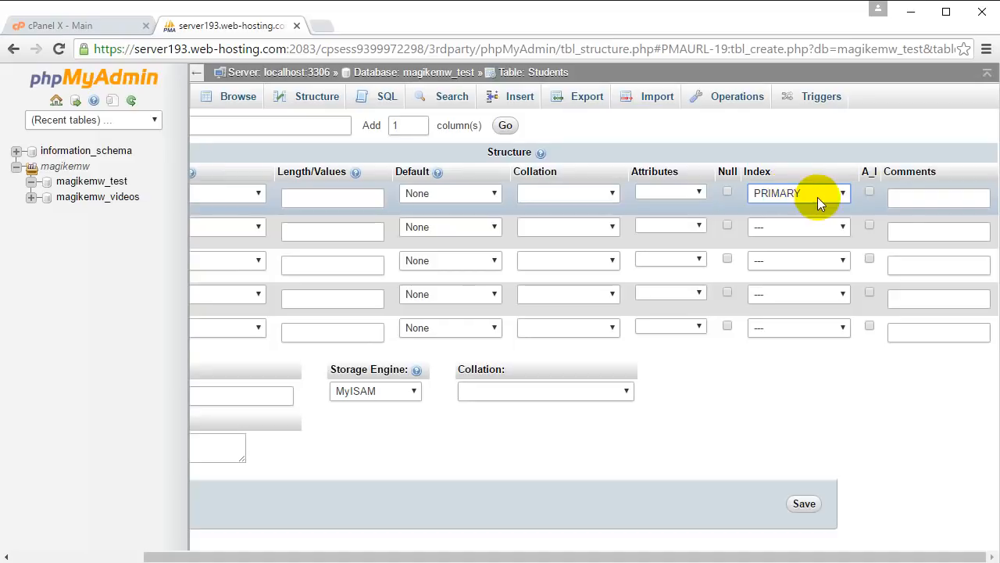
left_click(869, 193)
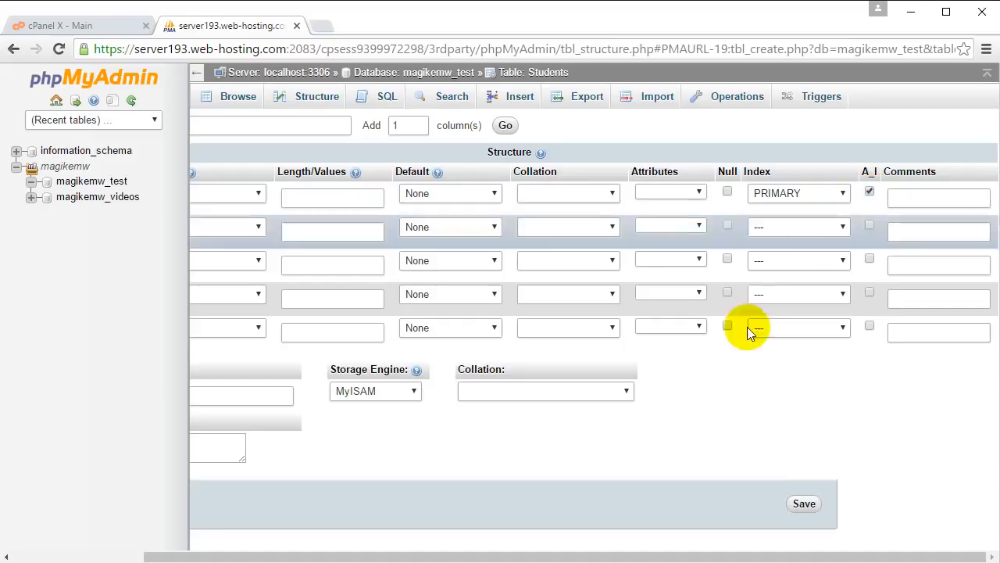
- Define the second column as FirstName with type VARCHAR and length 30
left_click_drag(724, 558, 567, 557)
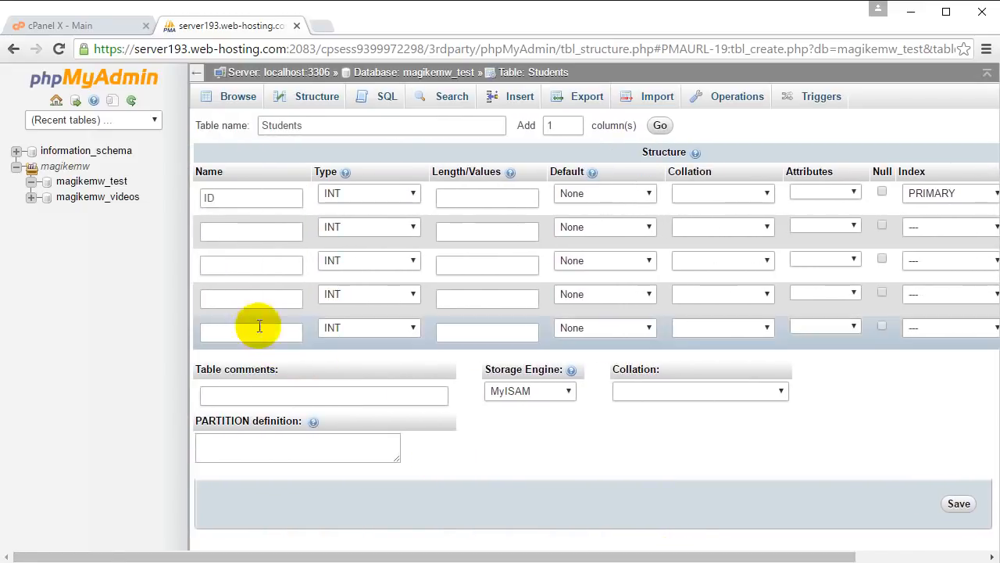
left_click(254, 230)
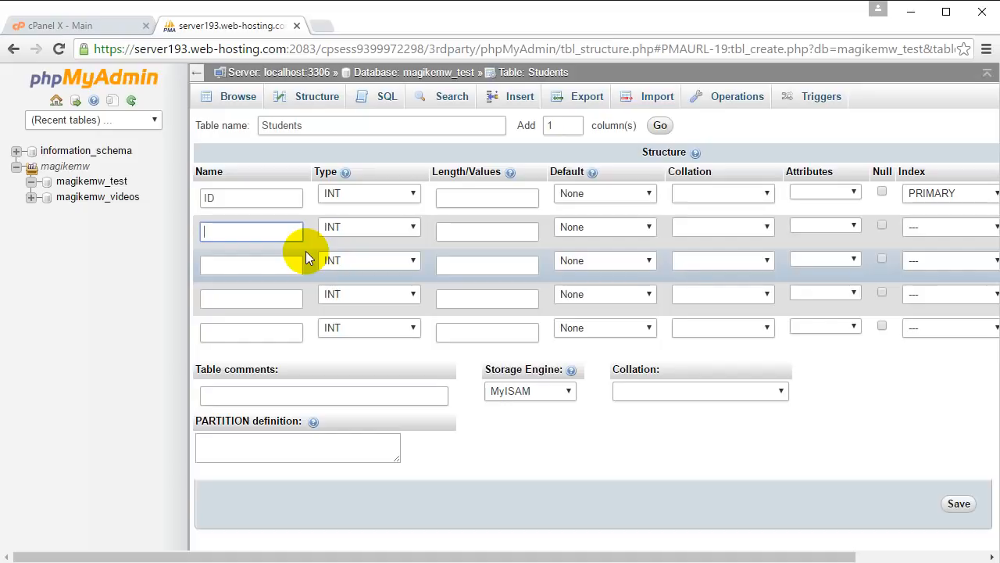
type("FirstName")
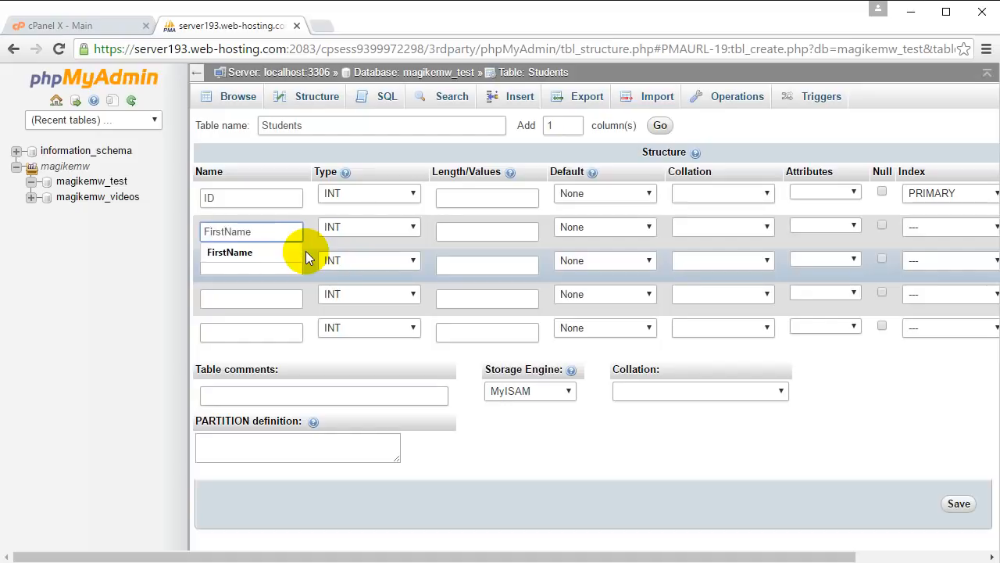
left_click(355, 227)
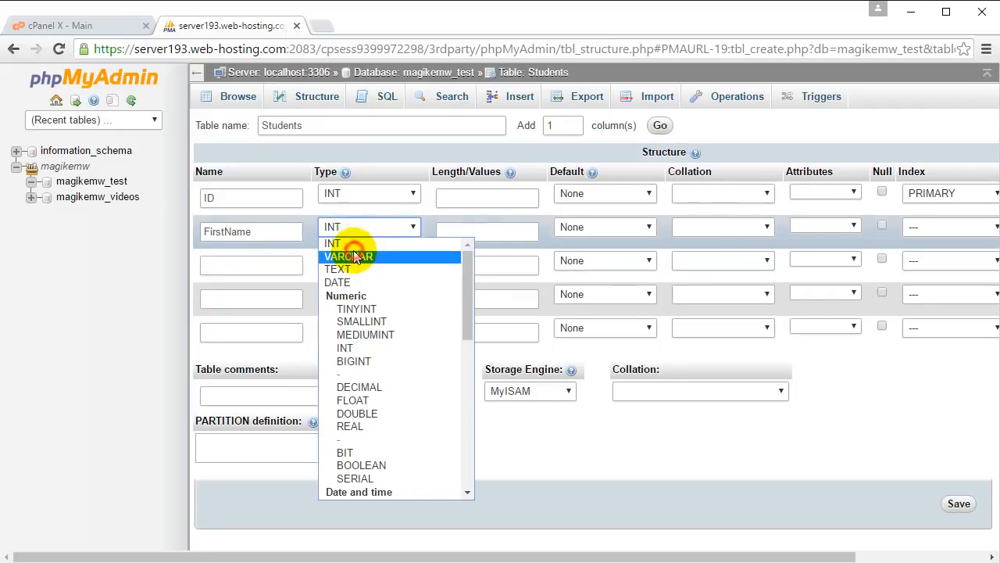
left_click(353, 256)
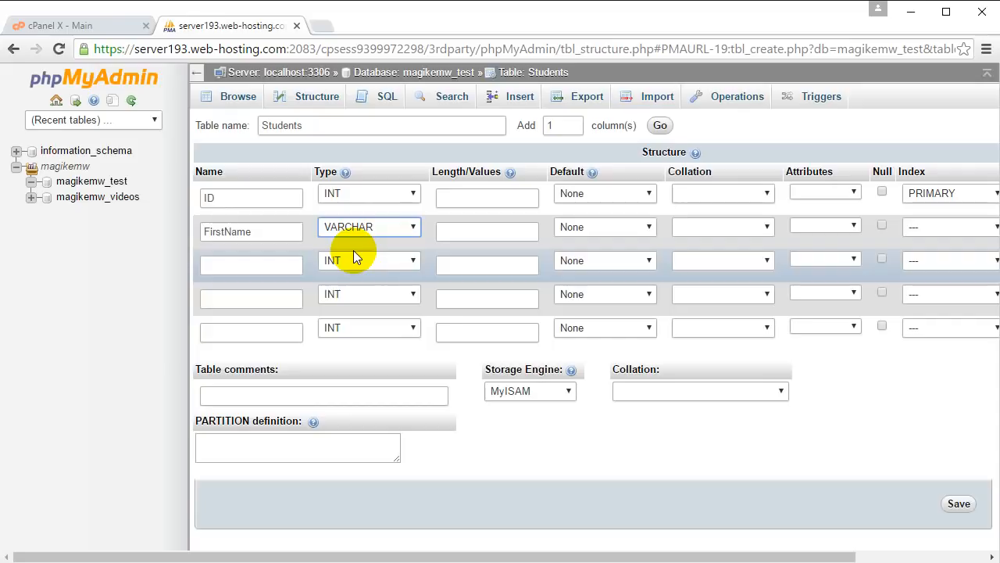
left_click(460, 232)
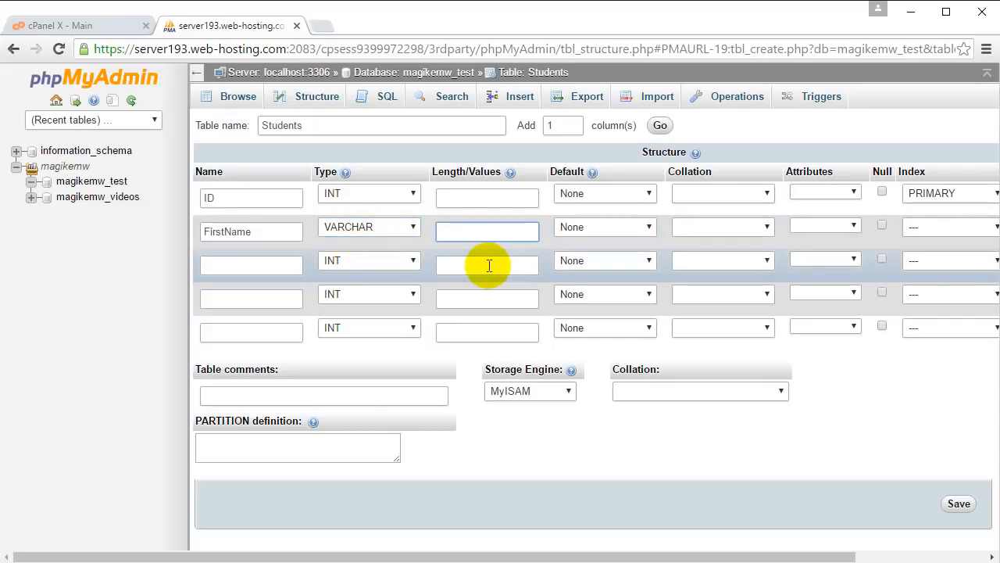
type("30")
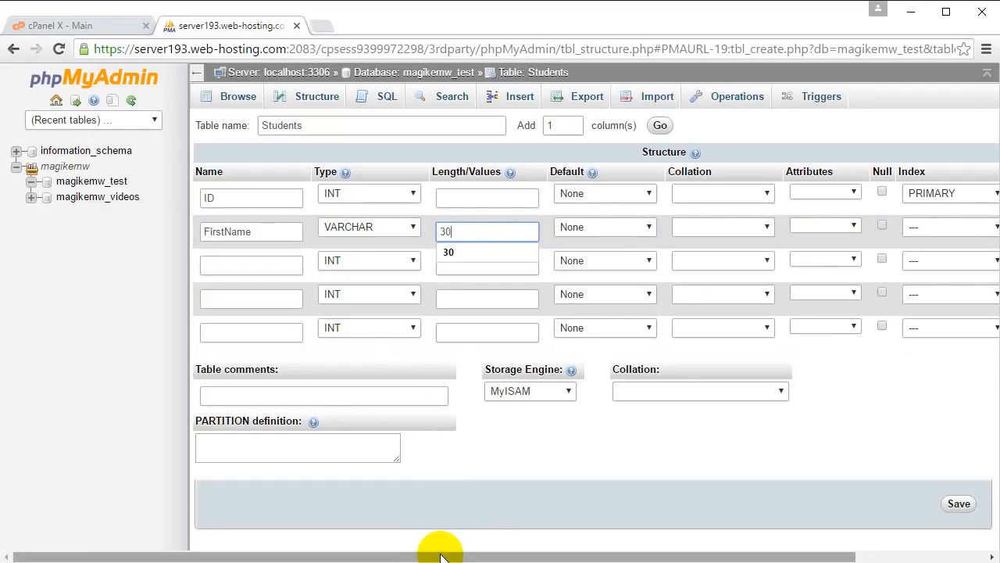
- Define the third column as LastName with type VARCHAR and length 30
left_click(286, 265)
left_click(288, 262)
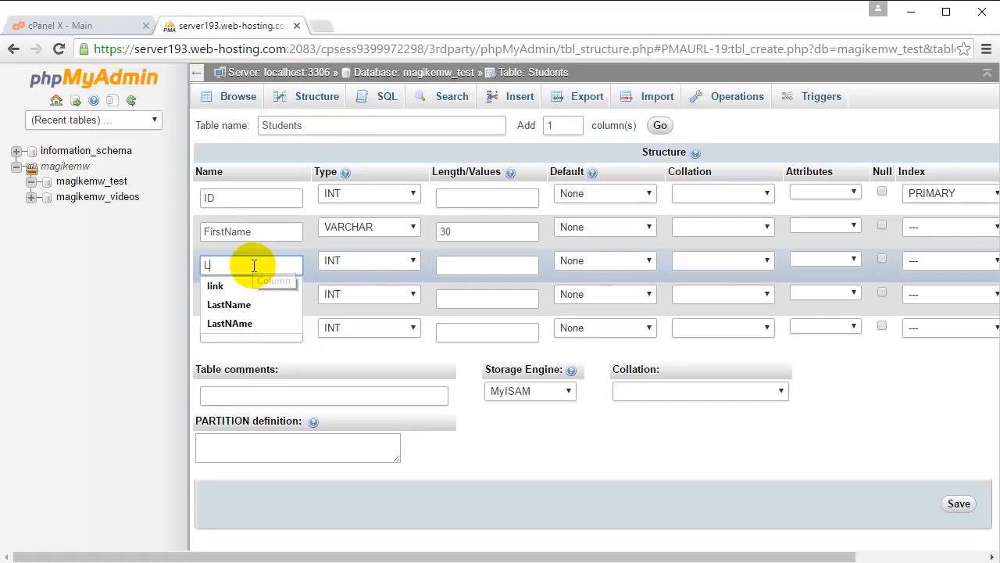
type("LastName")
left_click(339, 266)
left_click(342, 286)
left_click(461, 265)
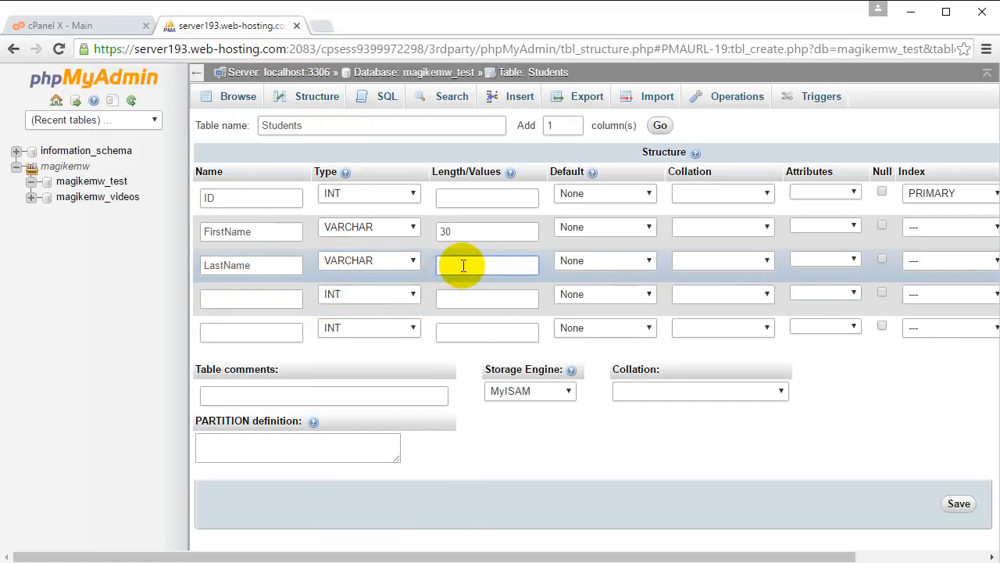
type("30")
- Name the fourth column Grade and set its length to 2
left_click(258, 298)
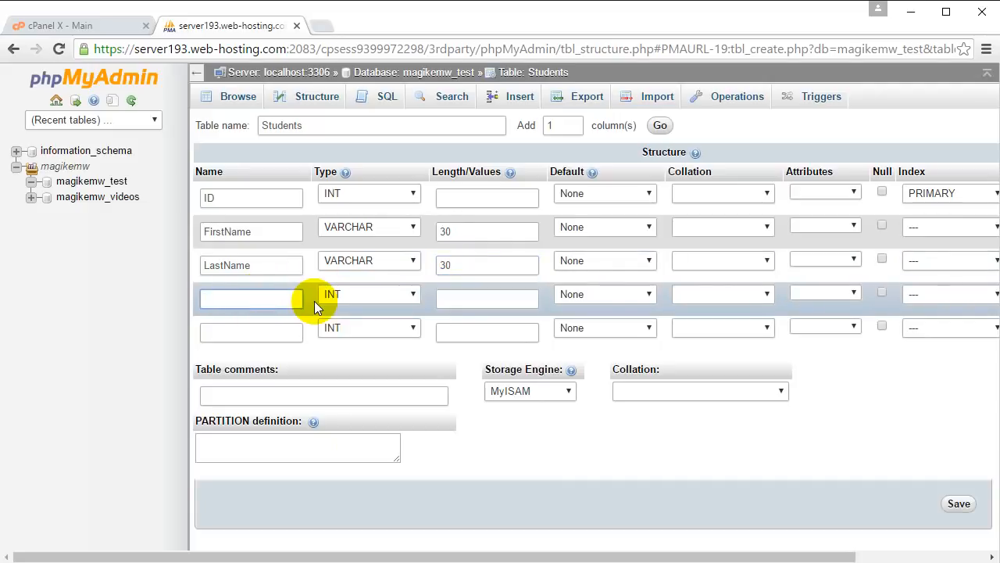
type("Grade")
left_click(448, 296)
type("2")
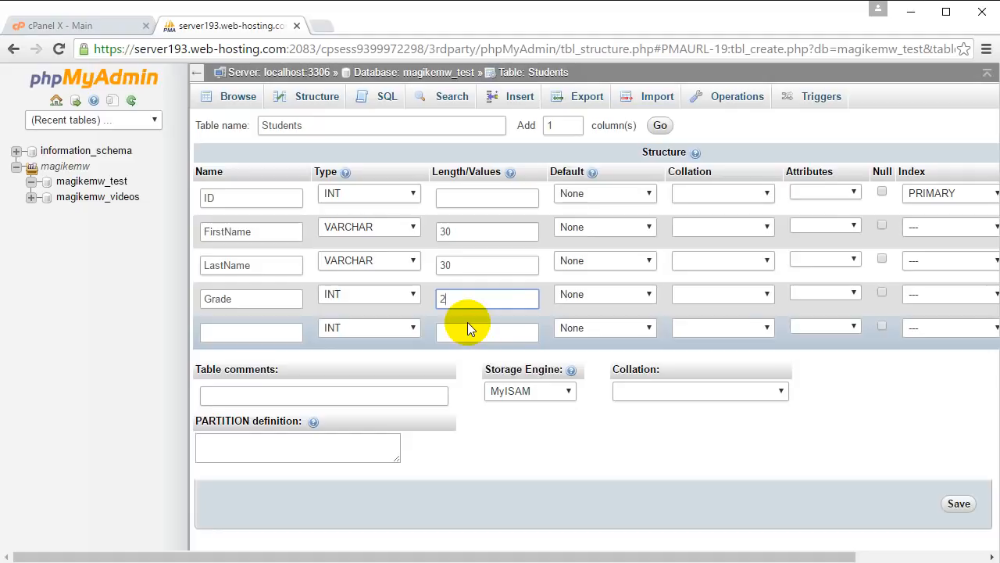
- Name the fifth column Address and set its type to TEXT
left_click(275, 336)
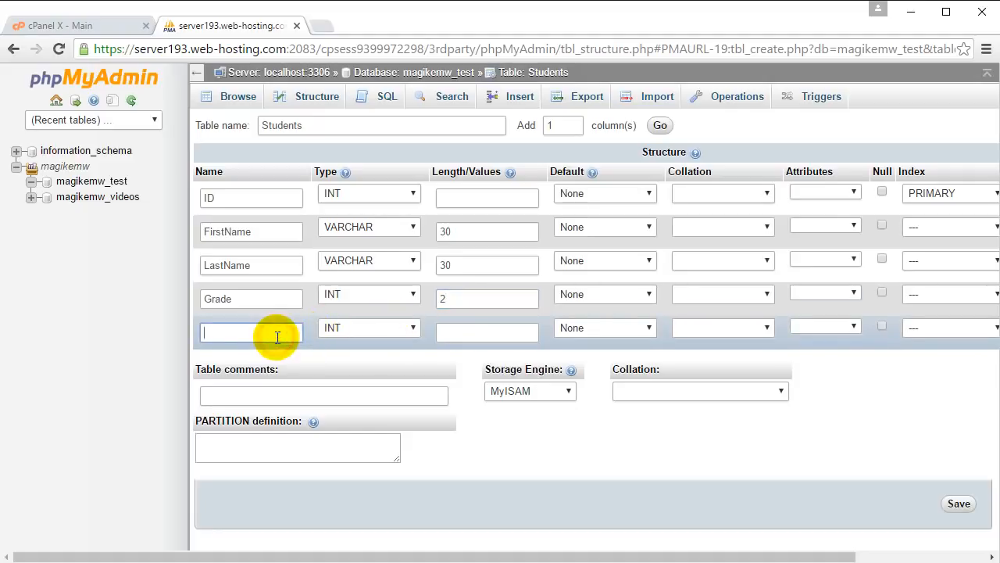
type("Address")
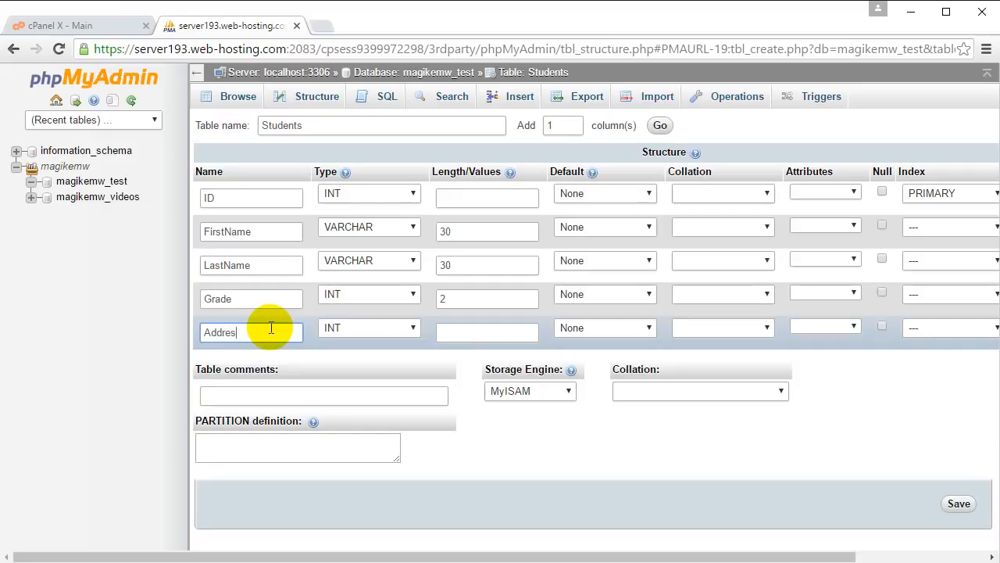
left_click(385, 336)
left_click(381, 372)
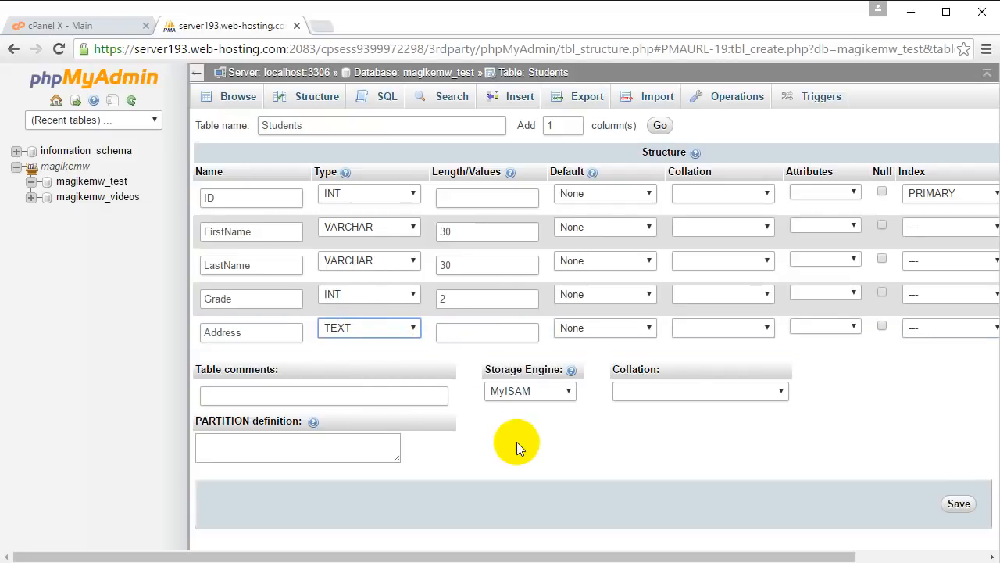
- Set the table's storage engine to InnoDB and save the Students table
left_click(559, 395)
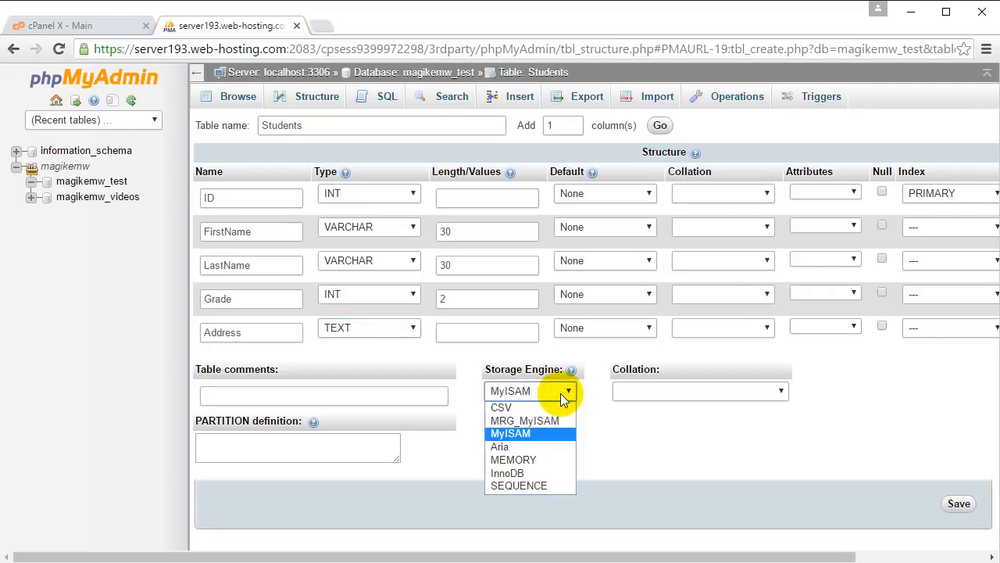
left_click(520, 474)
left_click(526, 401)
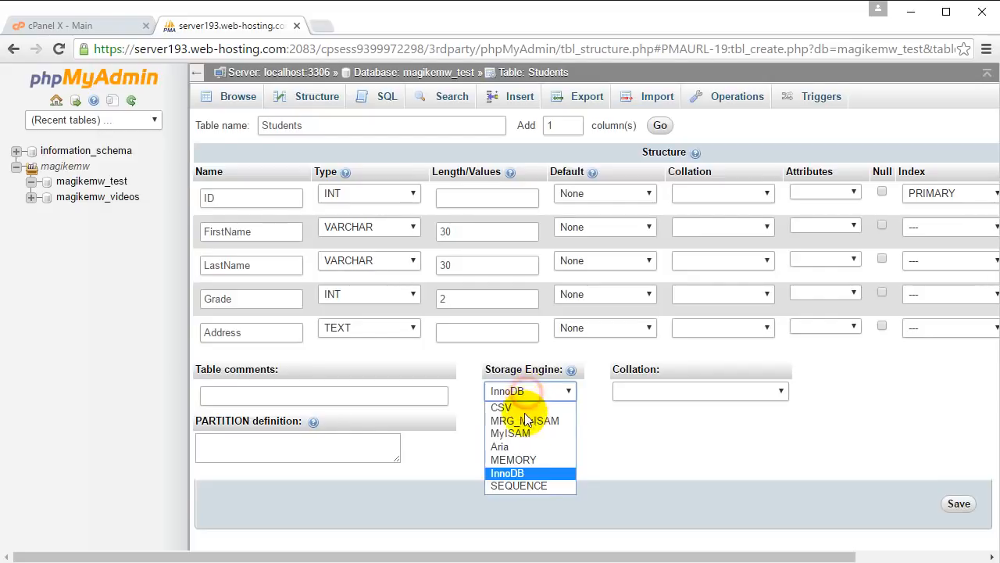
left_click(519, 475)
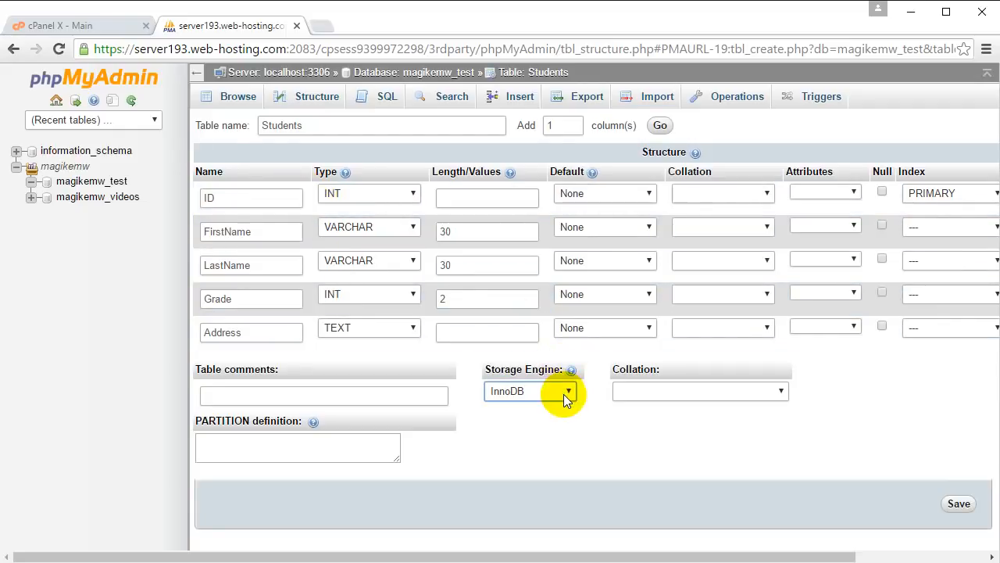
left_click(957, 503)
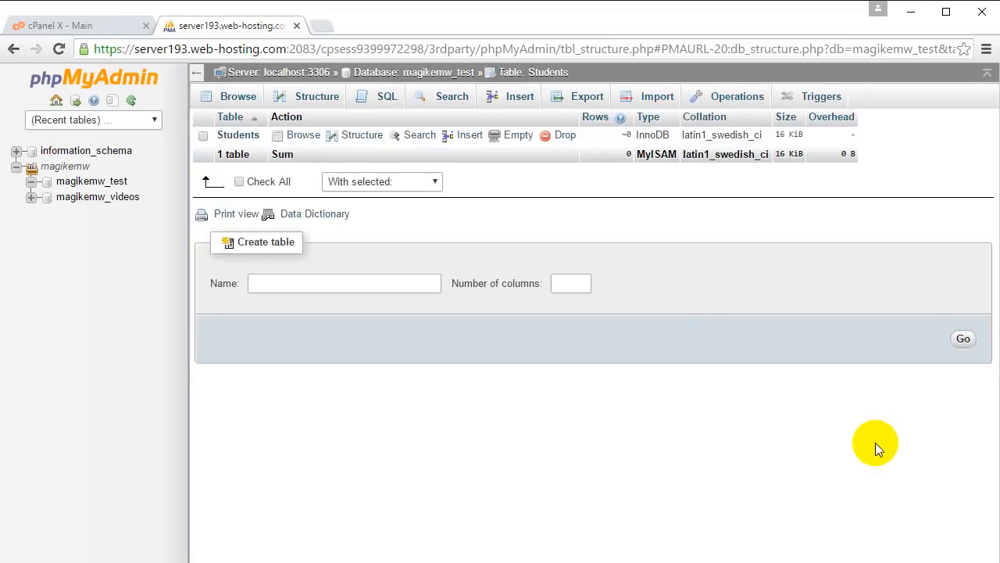
- Start inserting rows into the Students table and enter the first student's first and last name
left_click(245, 138)
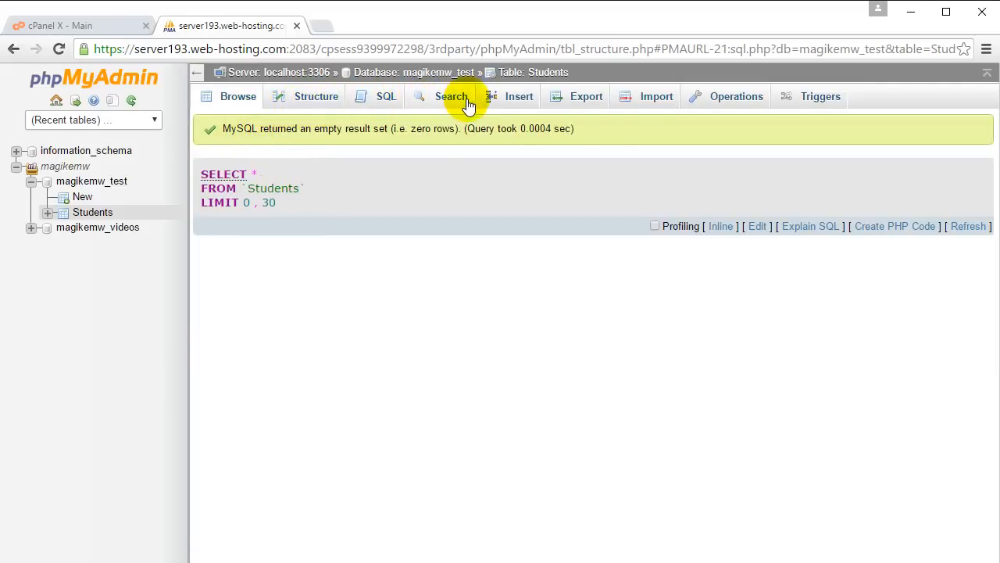
left_click(500, 97)
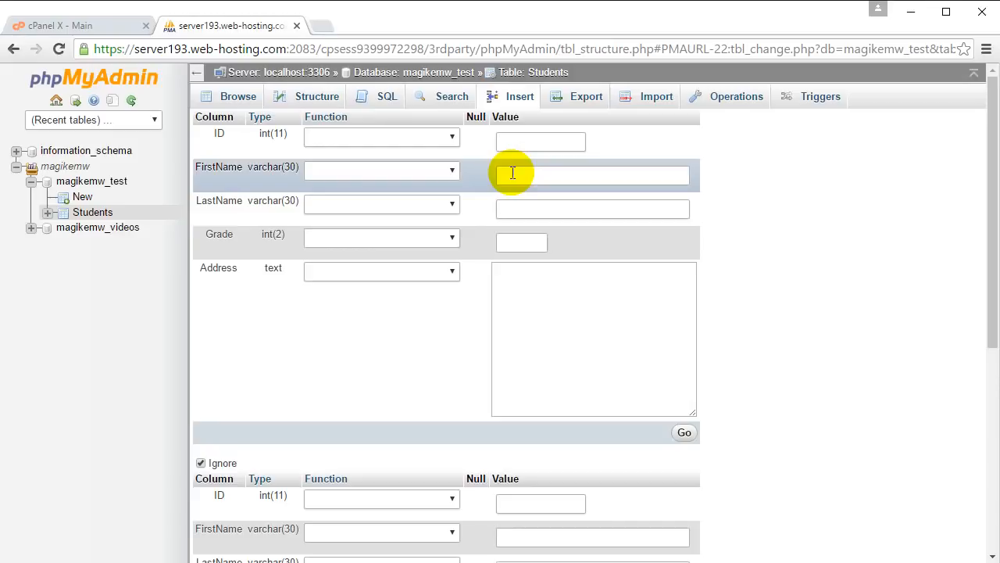
left_click(630, 176)
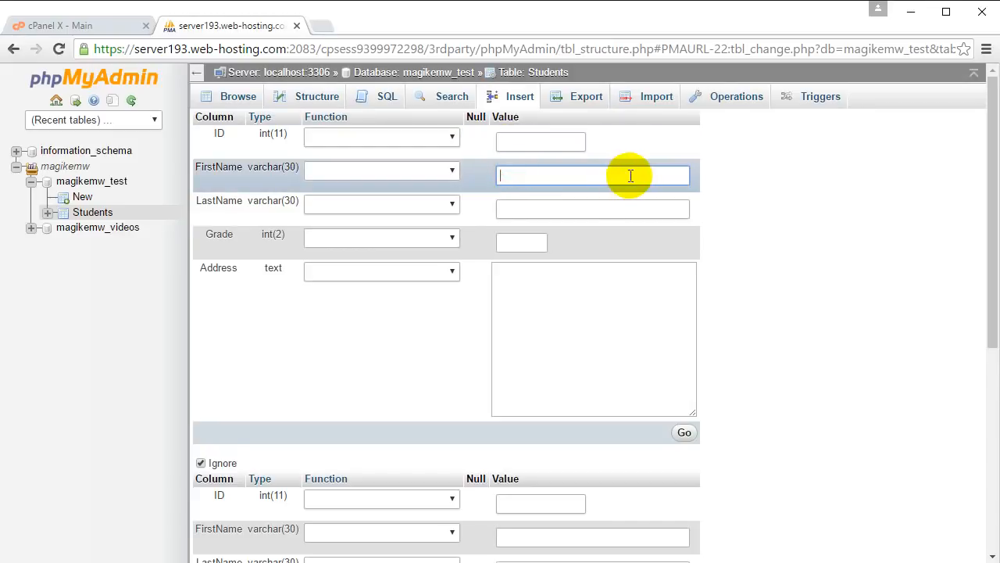
type("Edward")
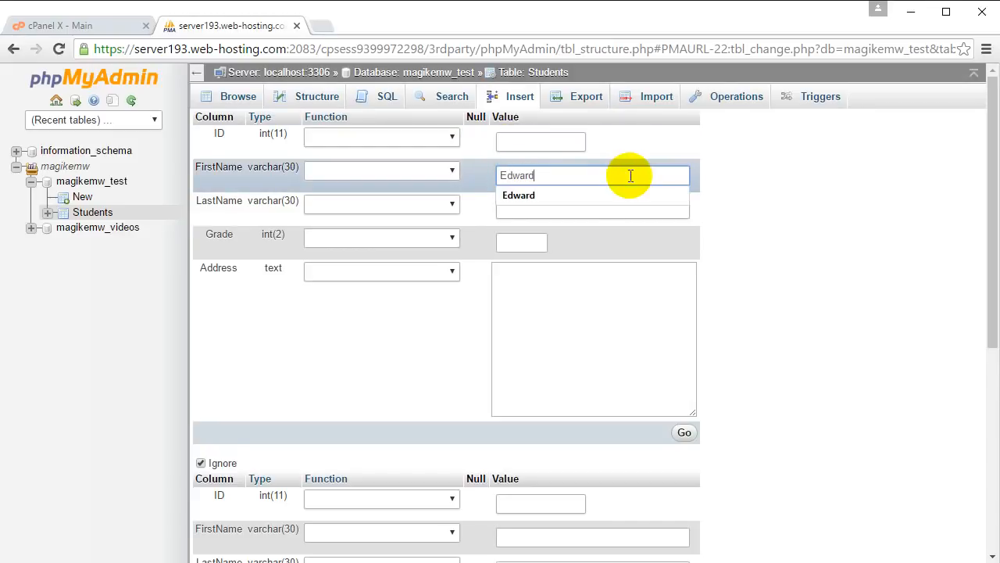
key("Tab")
type("Smith")
key("Tab")
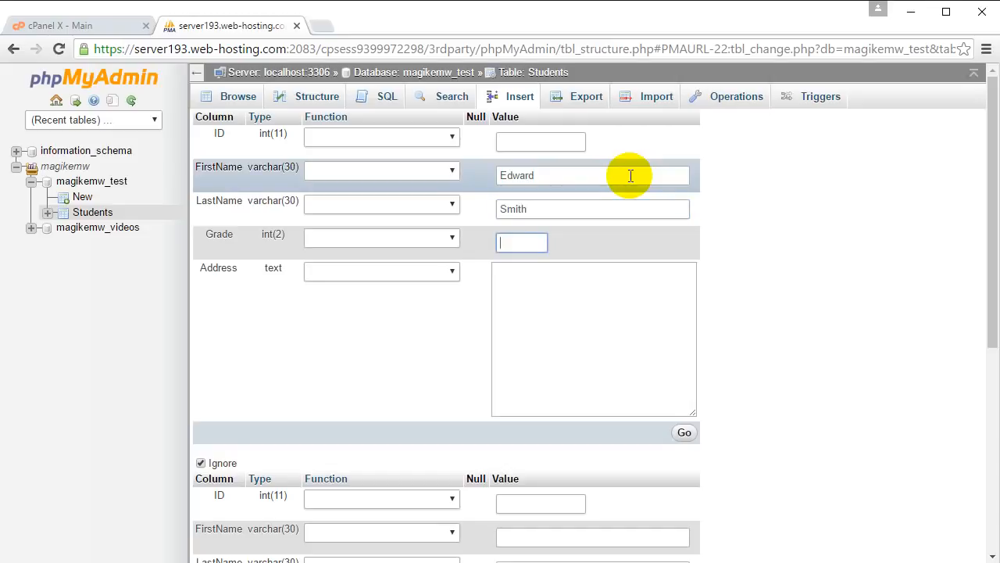
- Set the first student's grade to 11 and fill in the student's postal address
type("11")
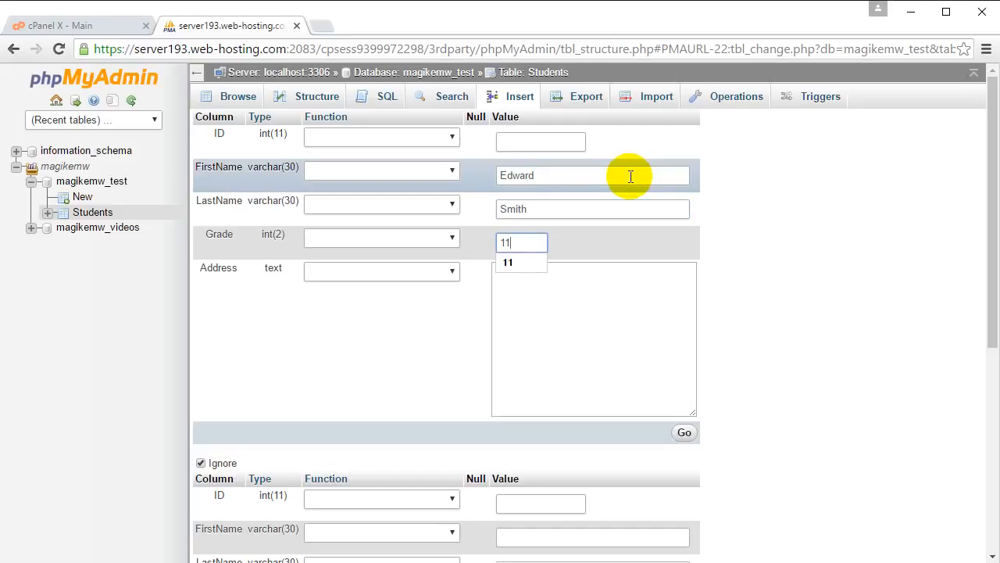
left_click(559, 332)
type("21 Jump St,")
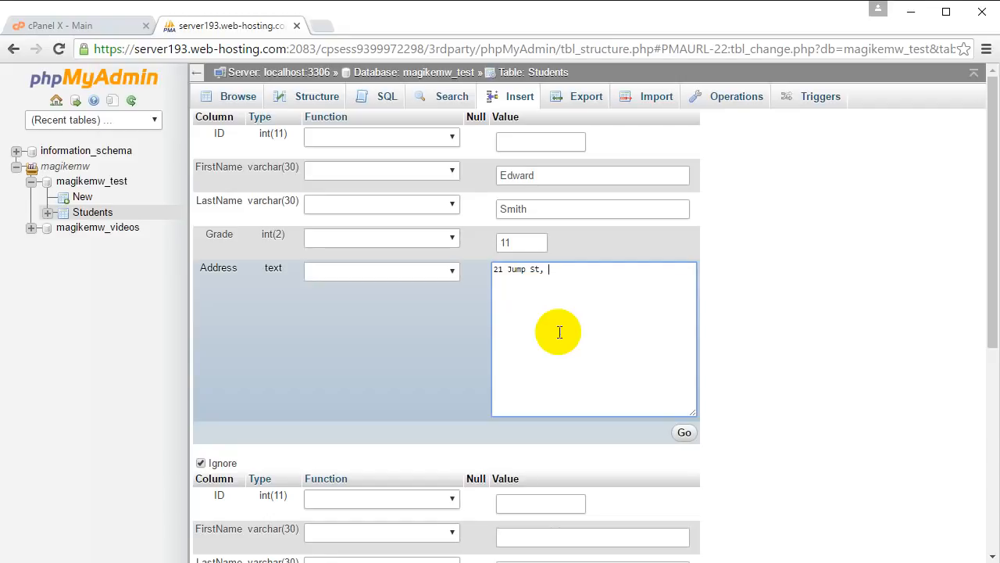
type("i, Taiwan")
- Enter the second student's first and last name in the second record of the insert form
scroll(559, 332, "down", 2)
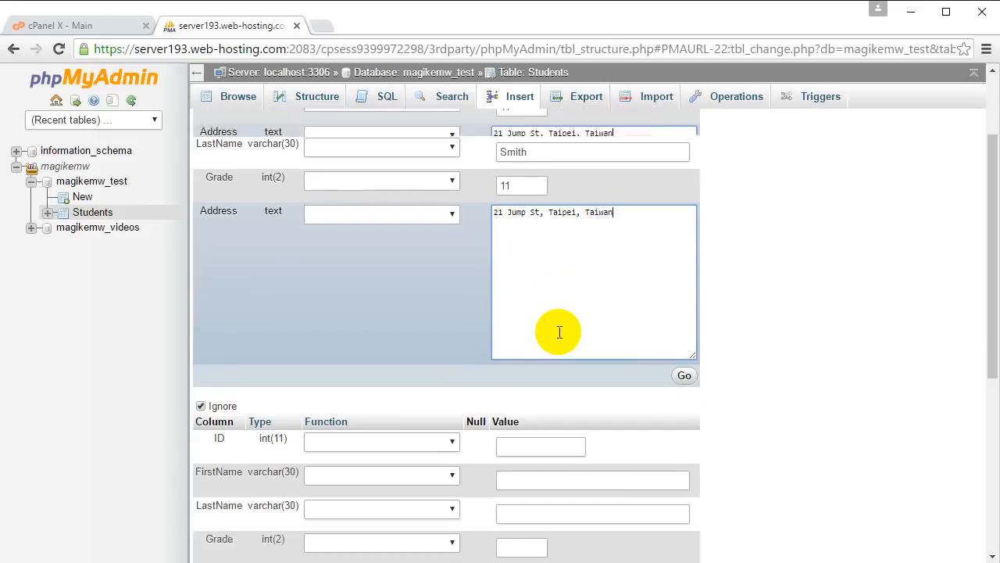
left_click(551, 382)
type("Emma")
key("Tab")
type("Smith")
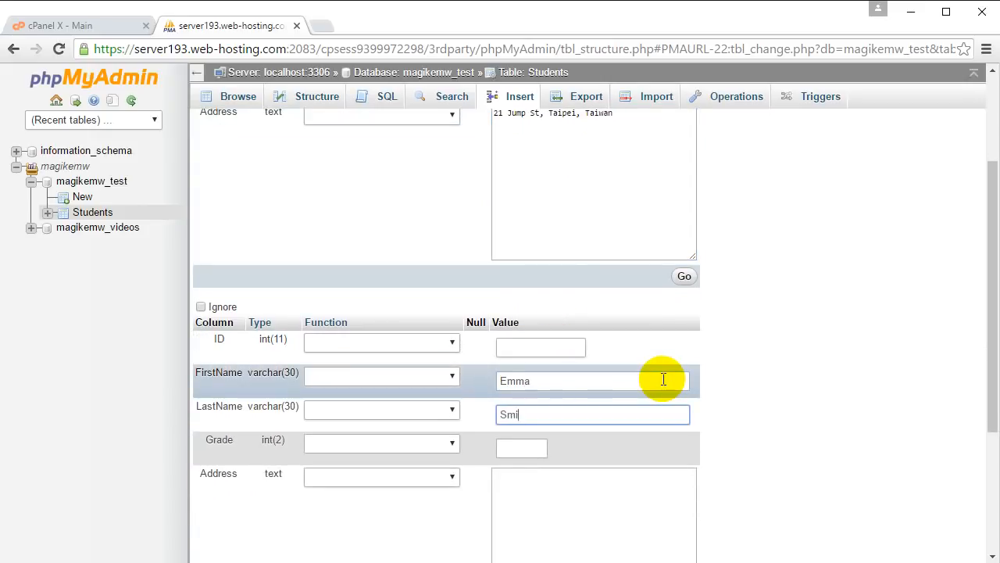
key("BackSpace")
key("BackSpace")
key("BackSpace")
key("BackSpace")
key("BackSpace")
type("Jones")
- Set the second student's grade to 9, fill in the postal address, and submit both records
key("Tab")
type("9")
key("Tab")
type("5 Mars St, Wellington")
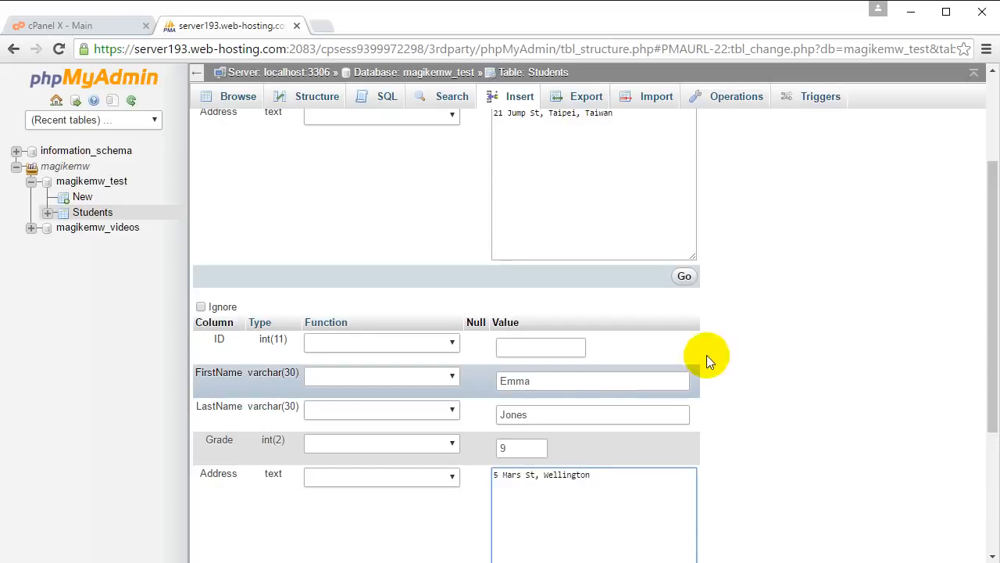
scroll(773, 378, "down", 3)
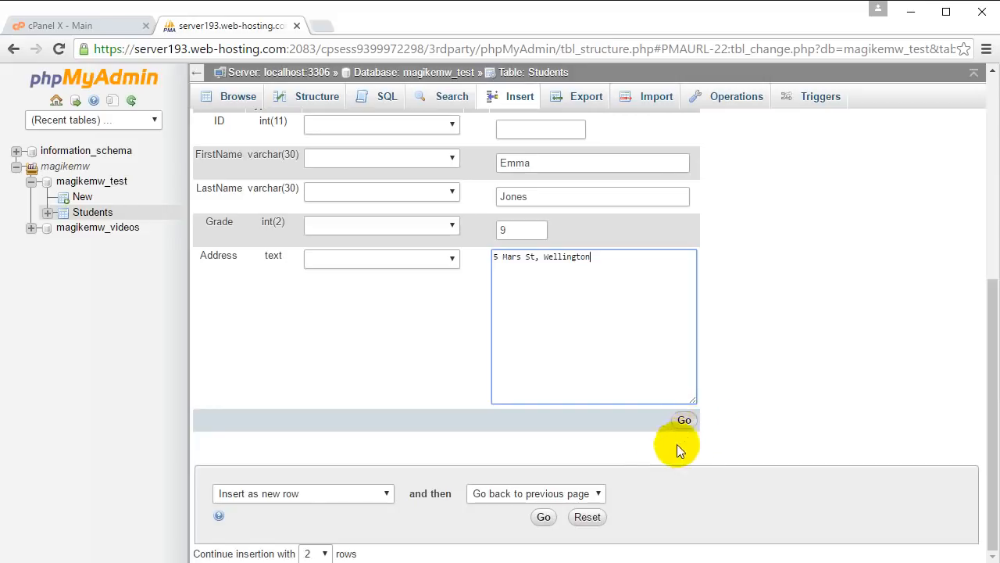
left_click(685, 420)
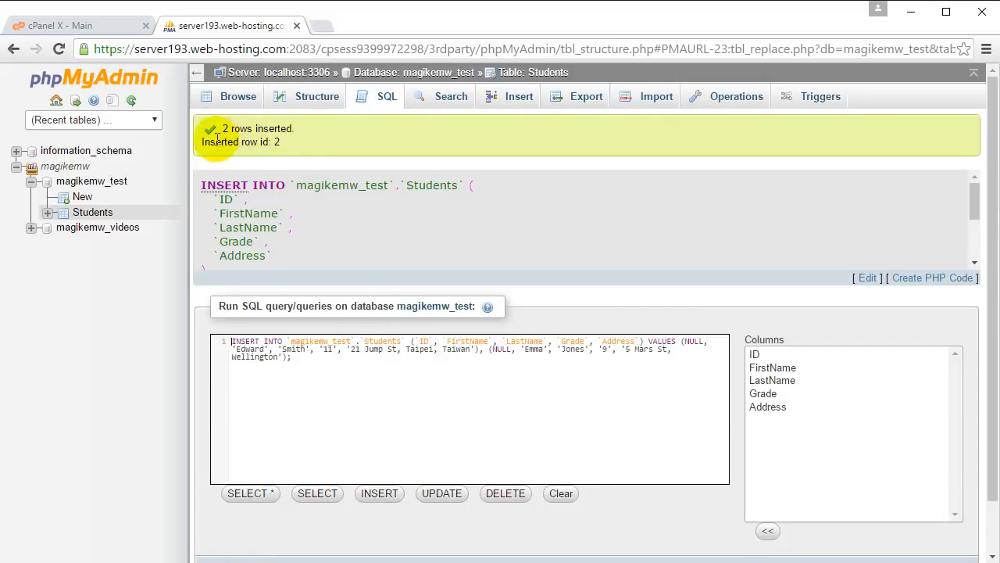
- Review the insert message and the generated SQL statement, and browse the rows of the Students table
left_click_drag(225, 130, 272, 142)
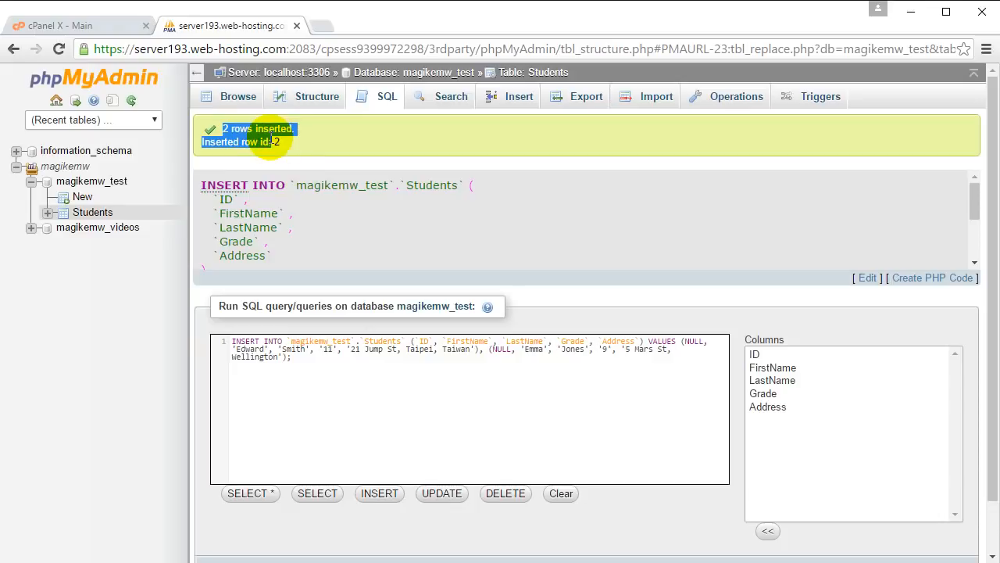
left_click_drag(332, 372, 233, 344)
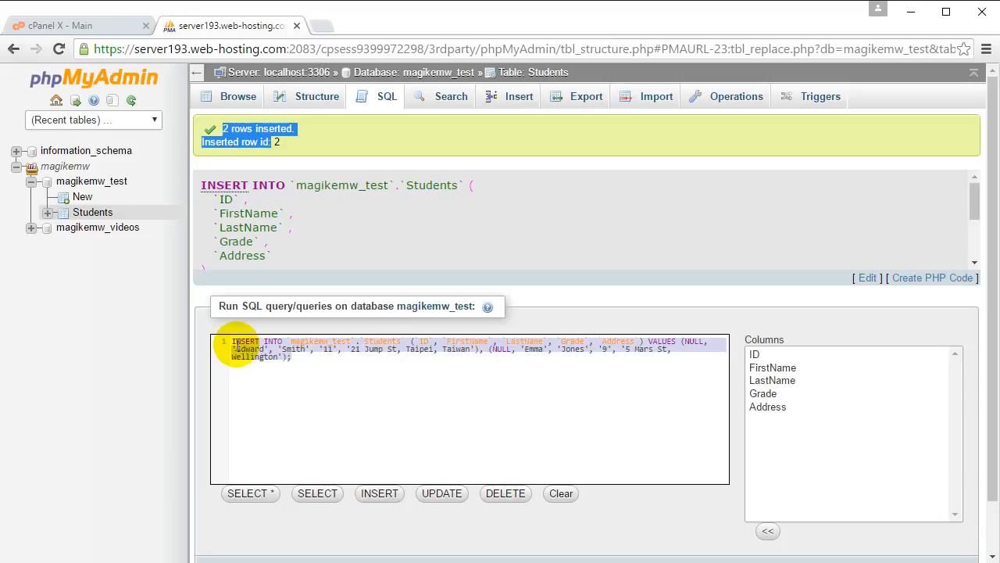
left_click(316, 375)
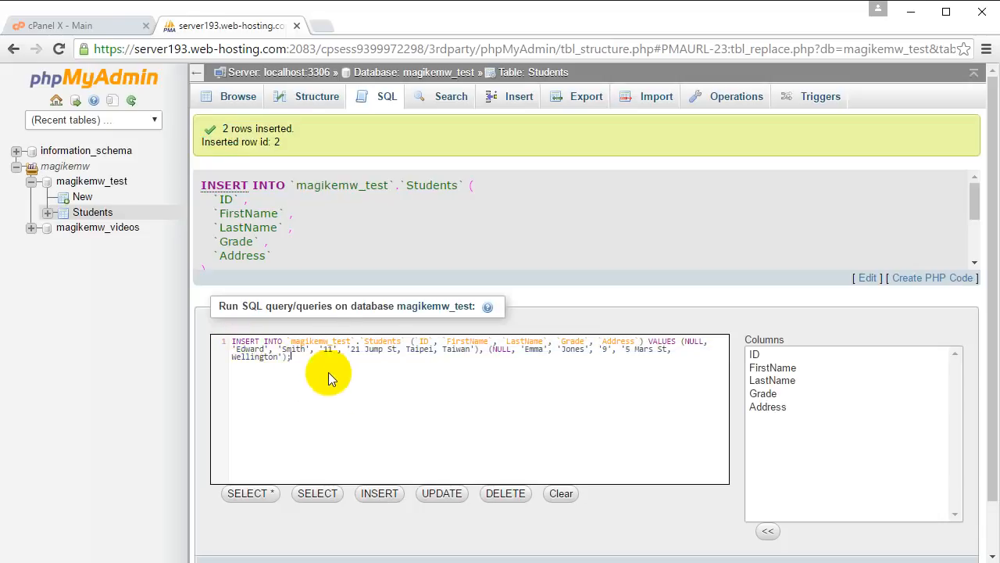
left_click(244, 101)
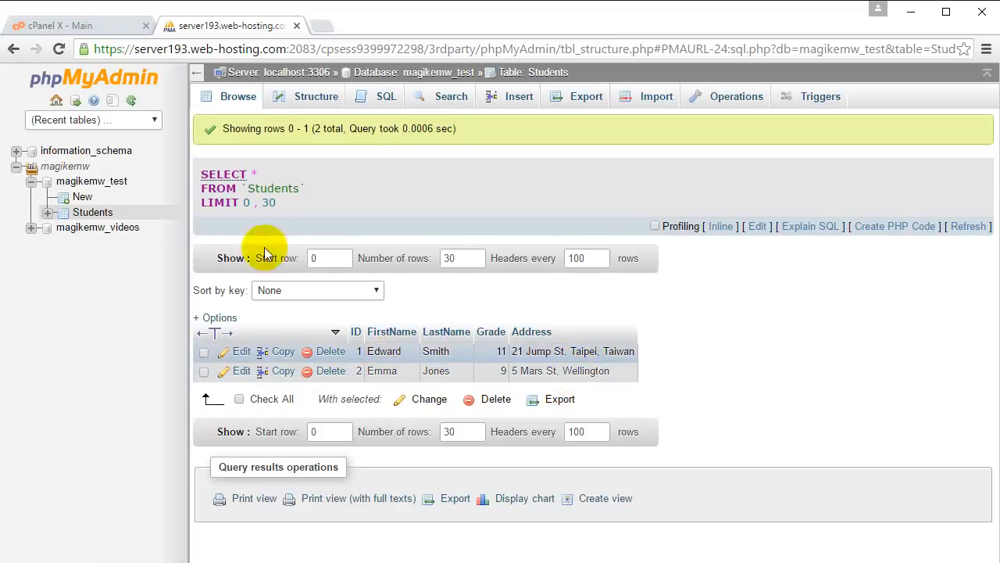
- Start a new table in the magikemw_test database and name it Studies
left_click(111, 187)
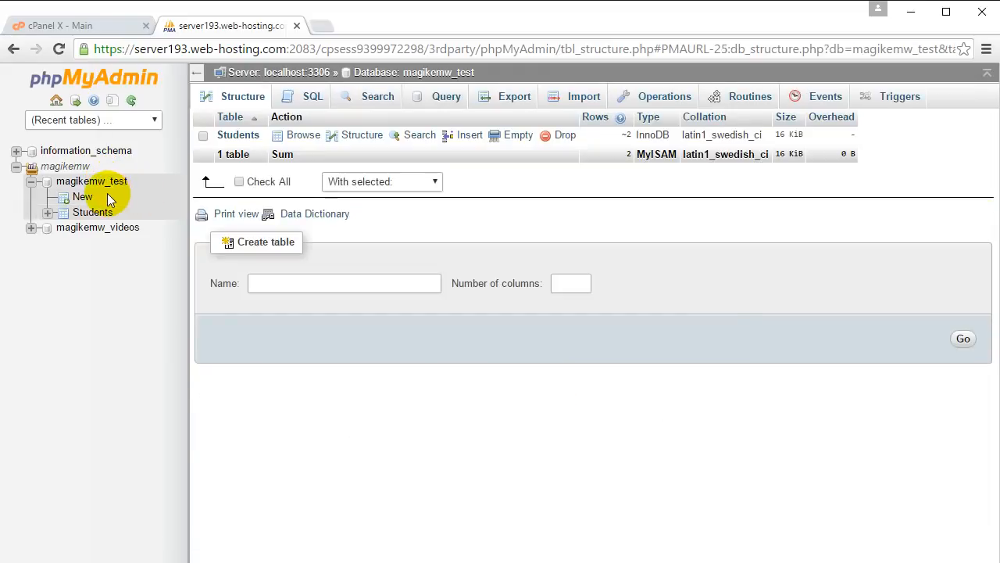
left_click(85, 199)
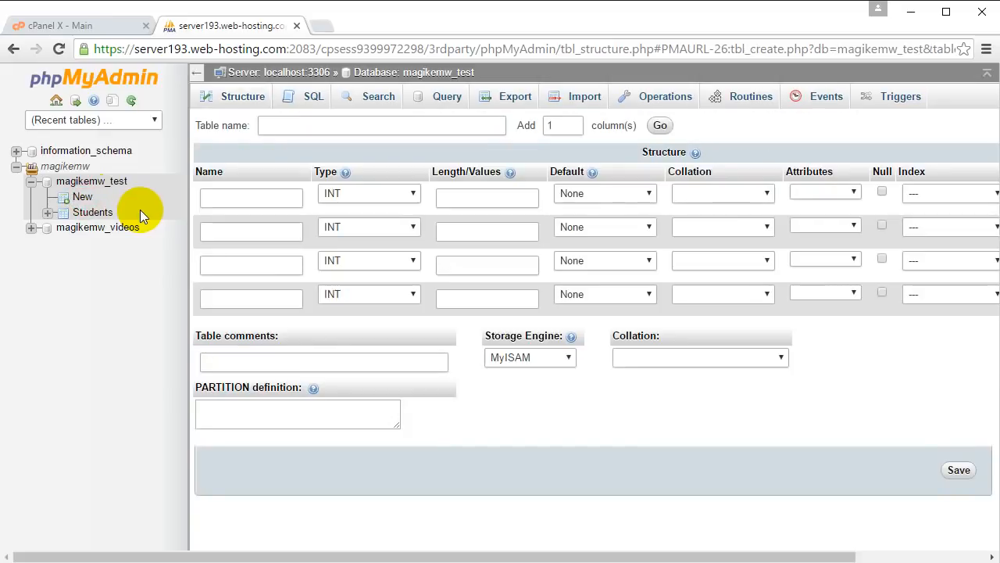
left_click(275, 127)
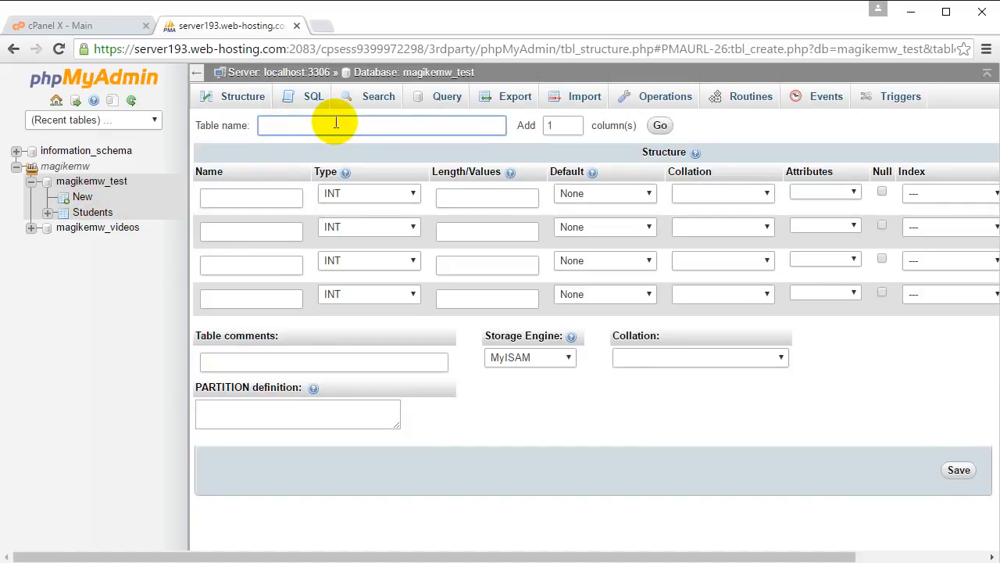
type("Studies")
- Name the first two columns of the new table StudentID and SubjectName
left_click(282, 196)
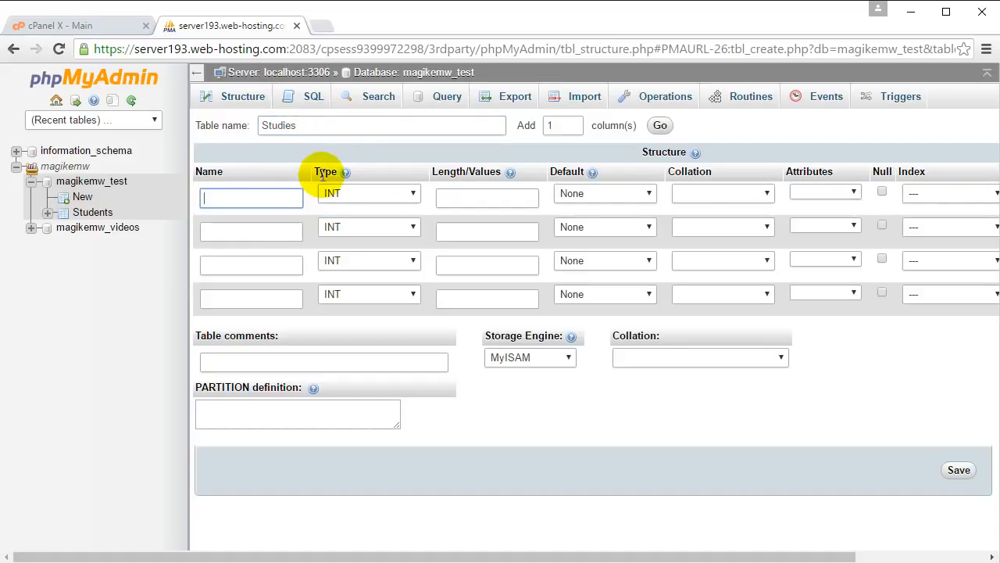
type("StudentID")
left_click(266, 235)
type("Subje")
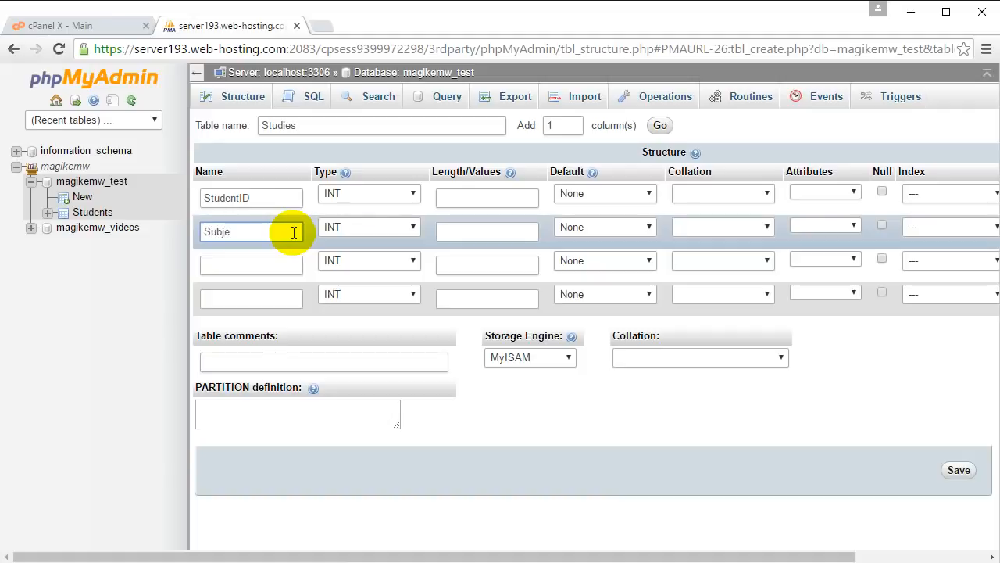
type("ctName")
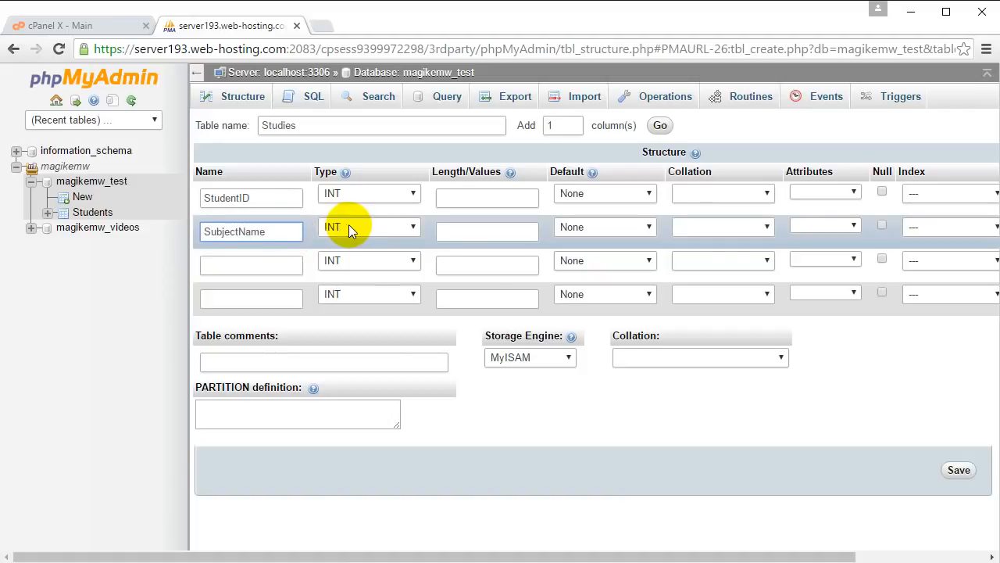
- Set the SubjectName column's type to VARCHAR and its length to 30
left_click(348, 227)
left_click(364, 239)
left_click(364, 228)
left_click(364, 256)
left_click(506, 234)
type("20")
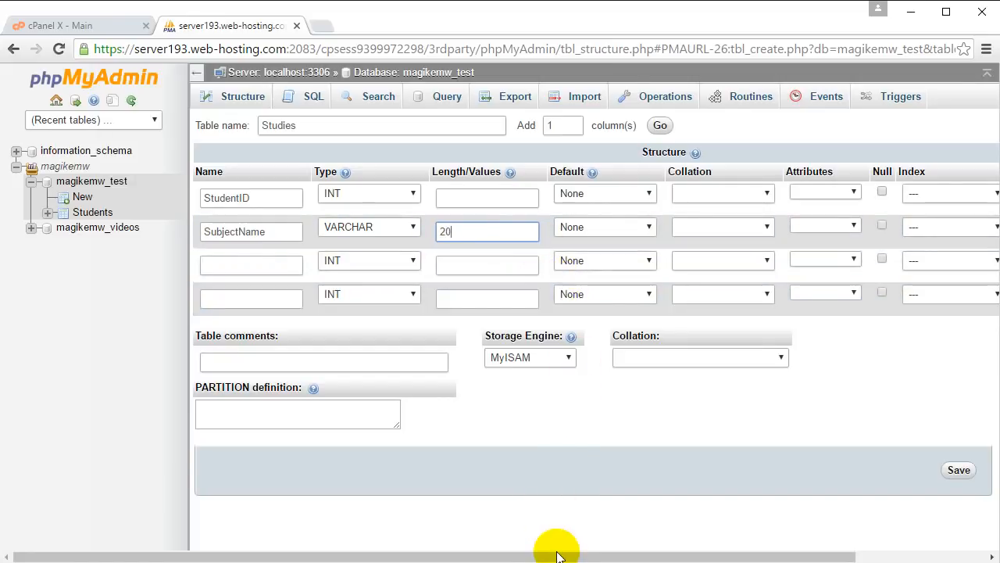
double_click(464, 229)
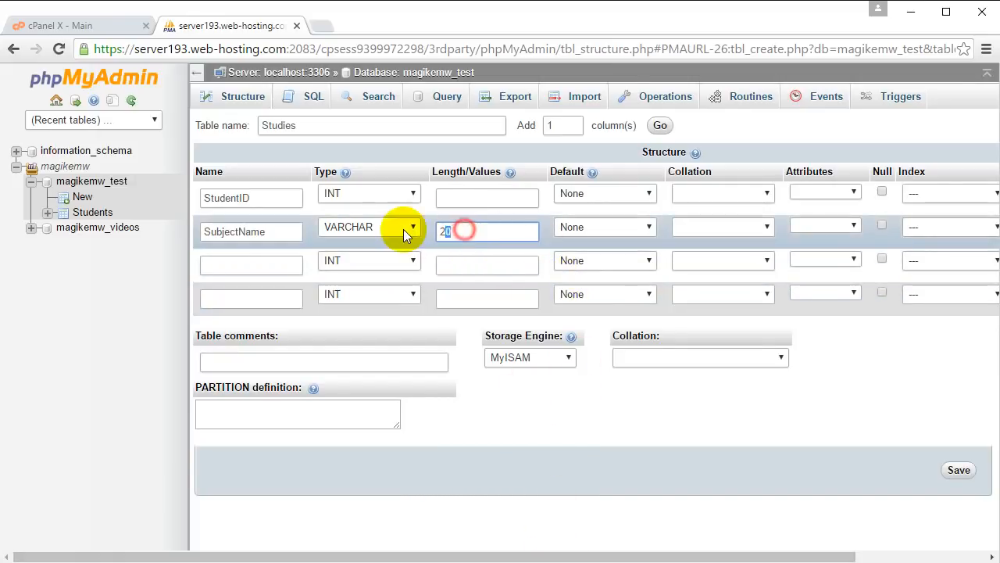
type("30")
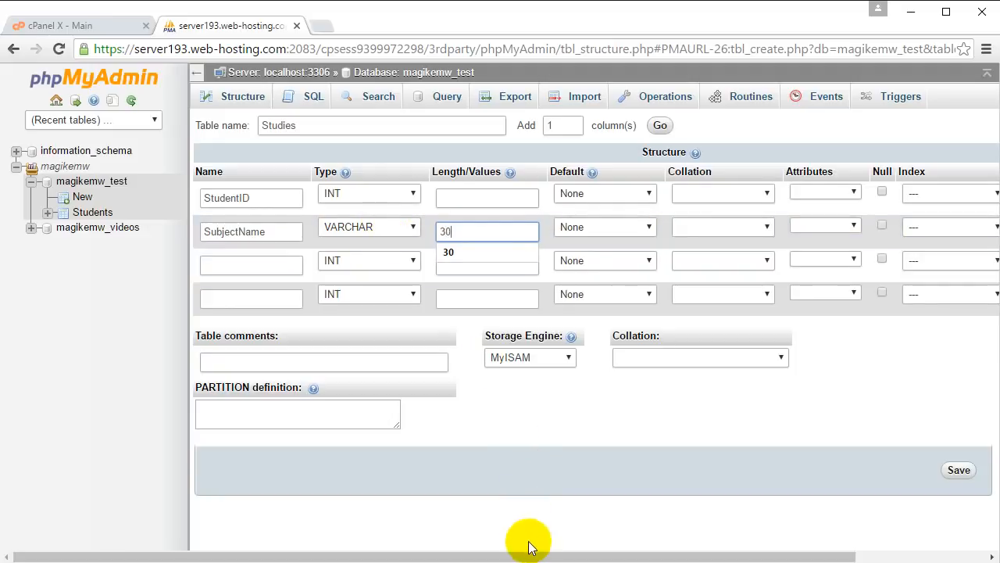
- Set the Studies table's storage engine to InnoDB and save the table
mouse_move(531, 555)
left_mouse_down()
mouse_move(766, 557)
mouse_move(546, 556)
left_mouse_up()
left_click(544, 359)
left_click(496, 438)
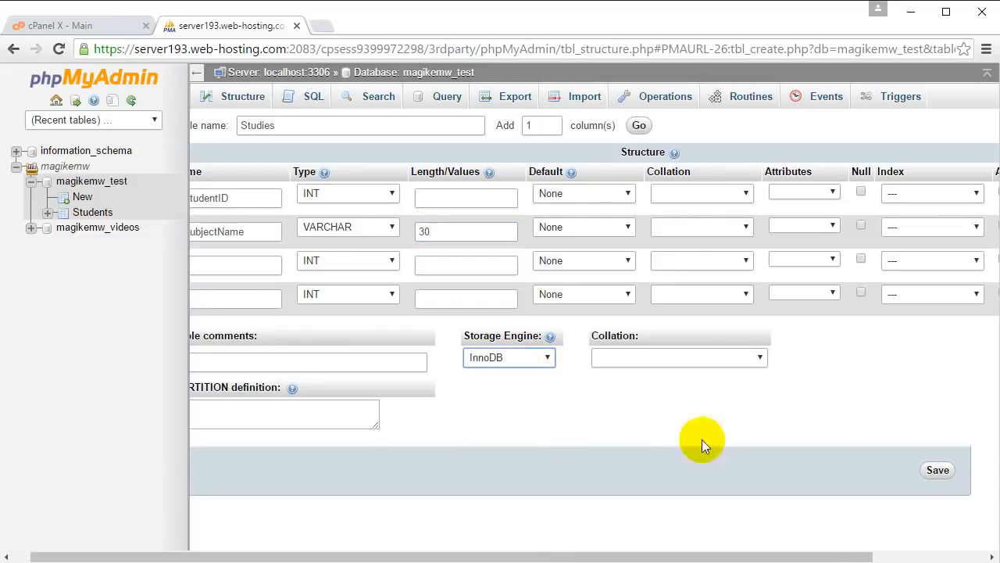
left_click(955, 471)
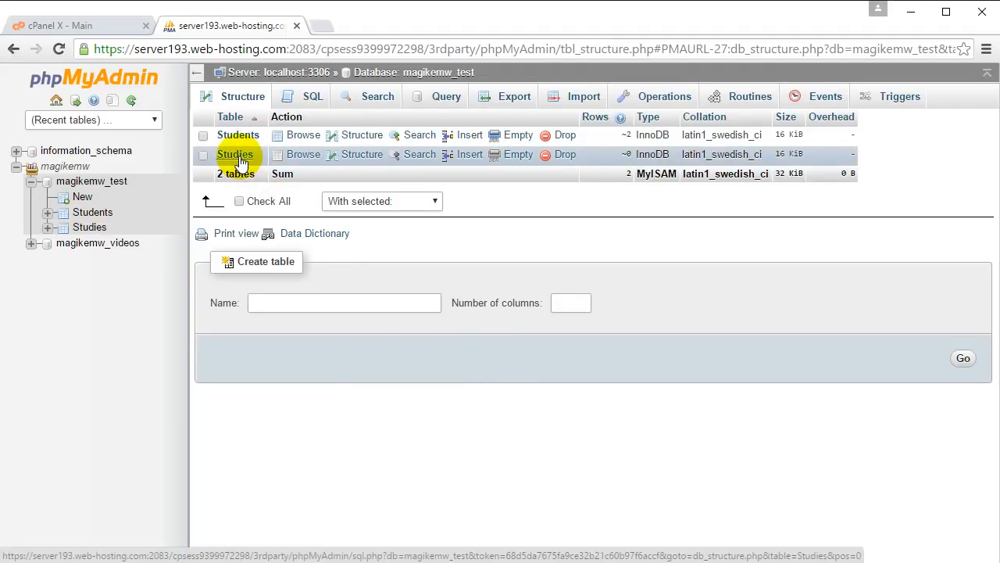
- Make StudentID and SubjectName together the composite primary key in the structure of the Studies table
left_click(236, 156)
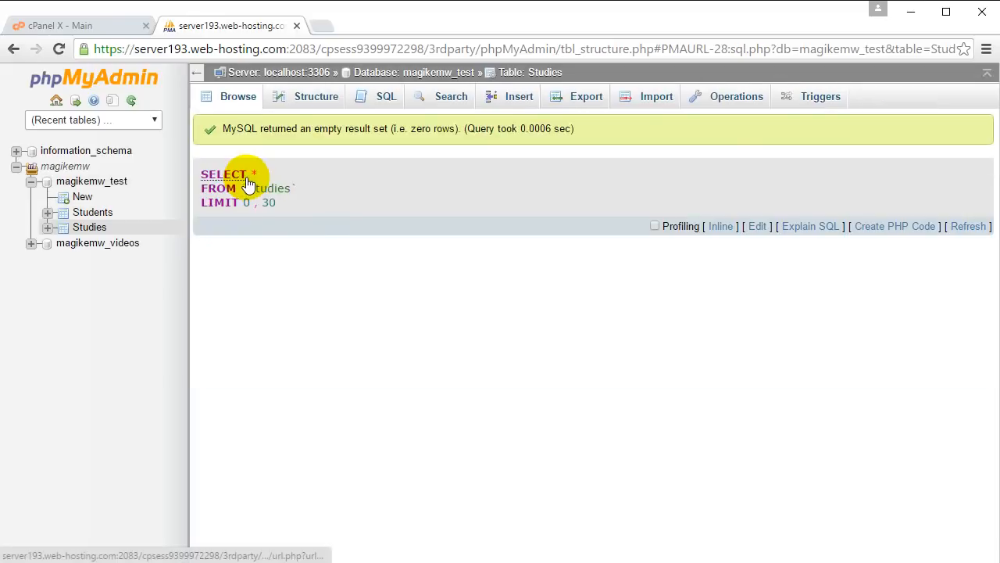
left_click(332, 107)
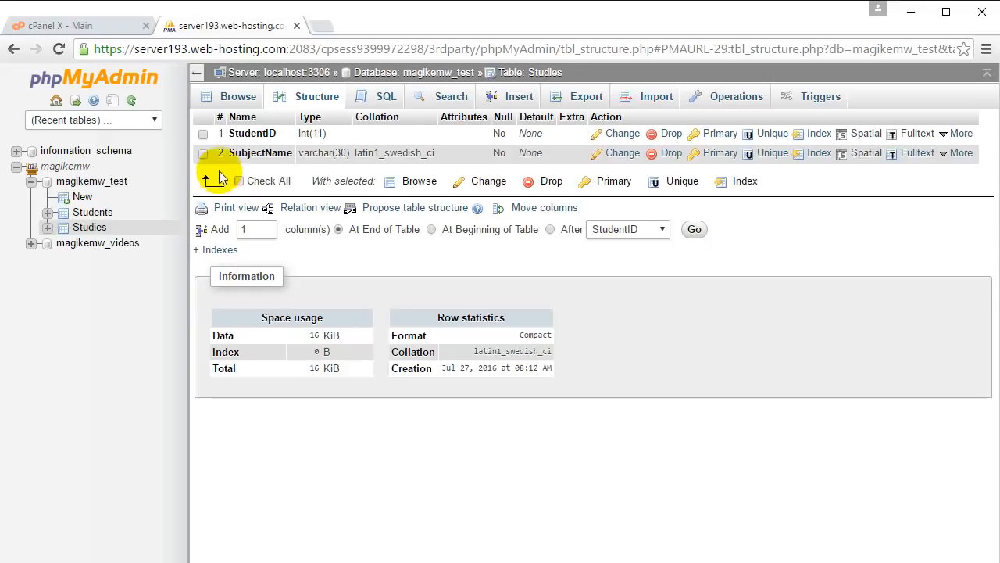
left_click(204, 153)
left_click(204, 134)
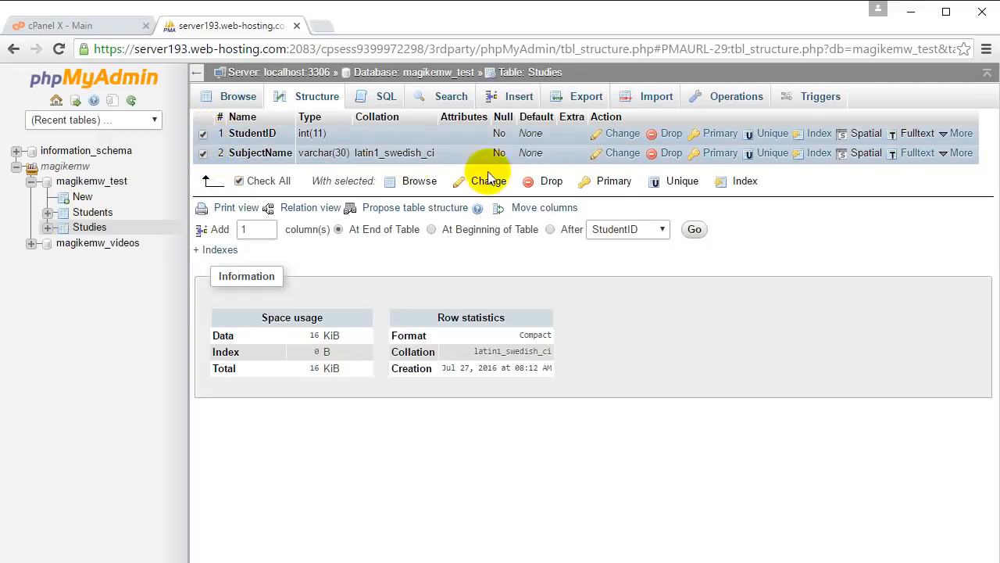
left_click(614, 180)
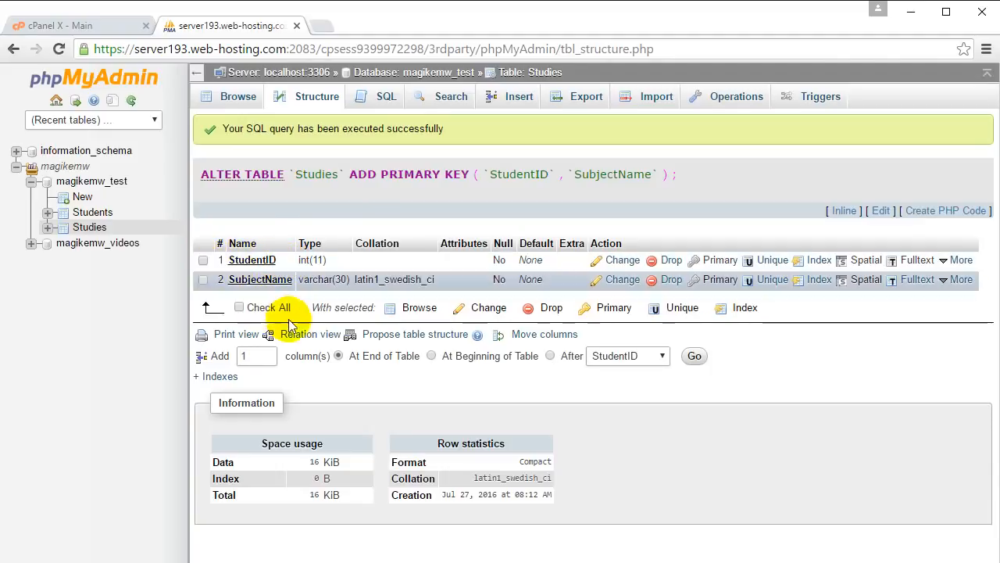
- Add a foreign key constraint on the Studies table linking StudentID to the ID column of magikemw_test.Students, and save it
left_click(305, 338)
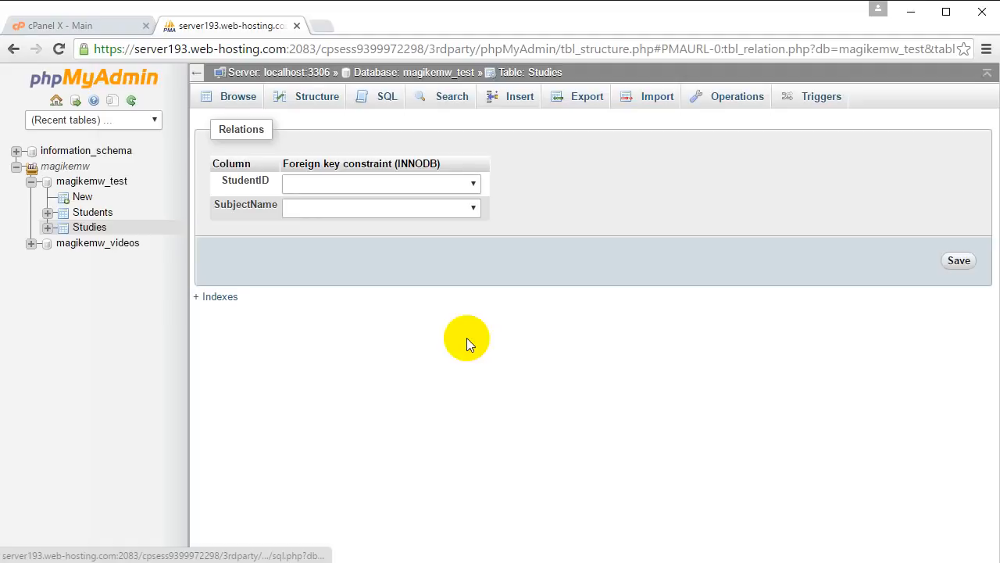
left_click(344, 186)
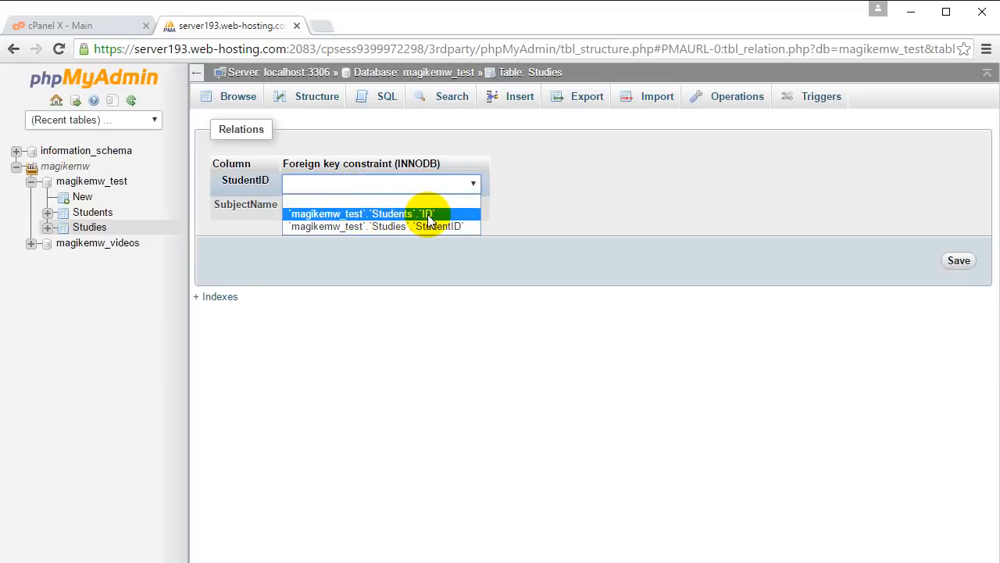
left_click(389, 214)
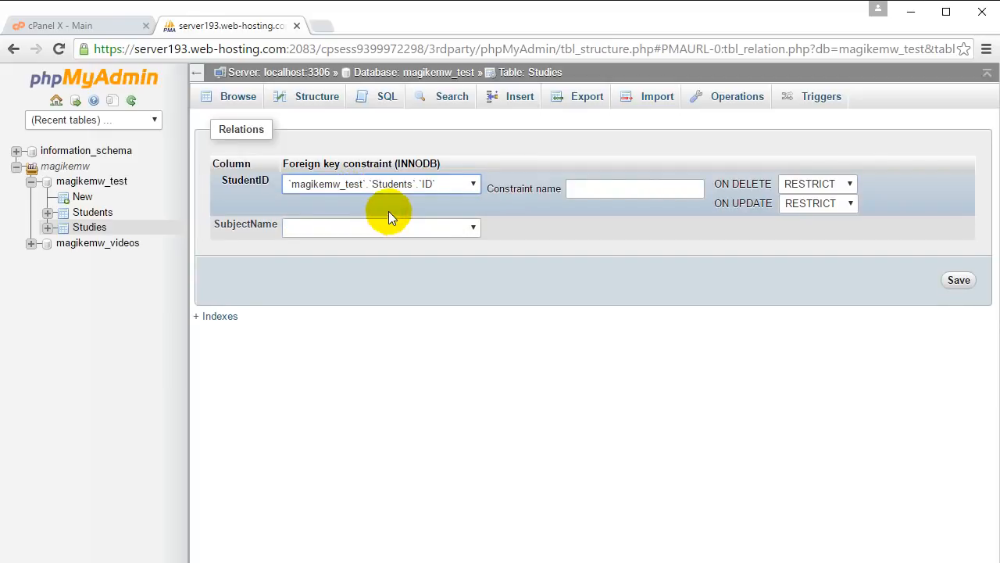
left_click(961, 283)
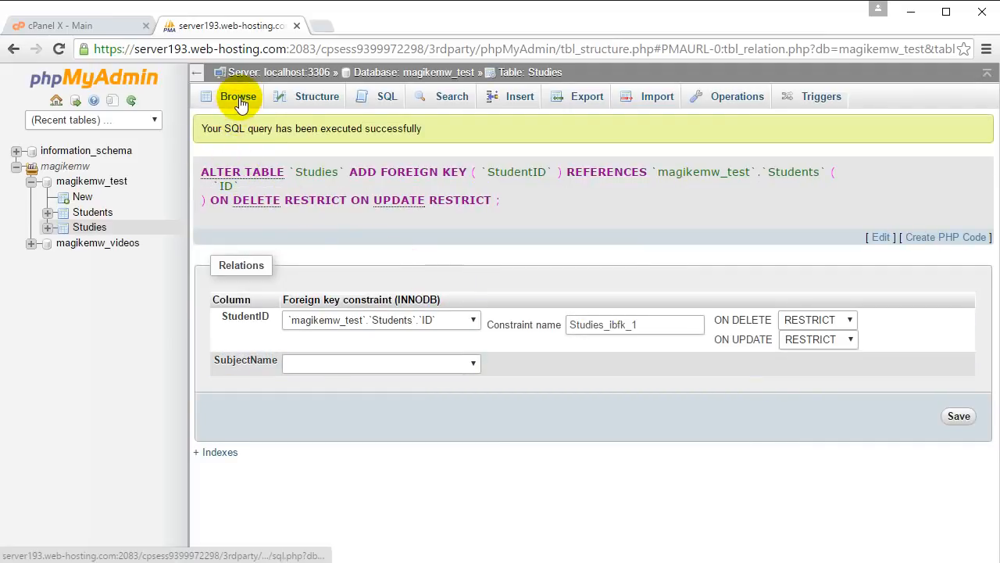
- Start inserting rows into the Studies table, filling the first with StudentID 1 and SubjectName English
left_click(492, 97)
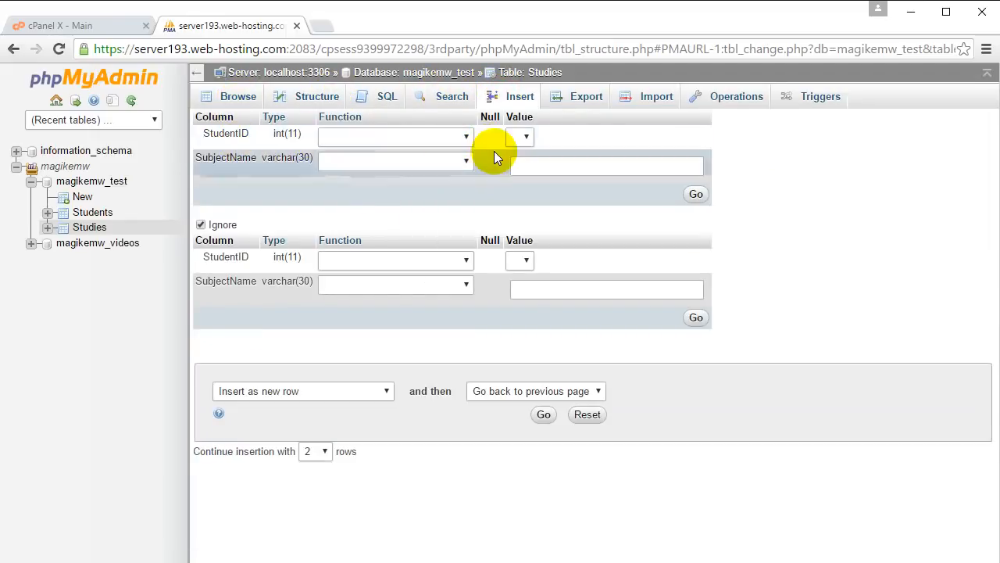
left_click(528, 139)
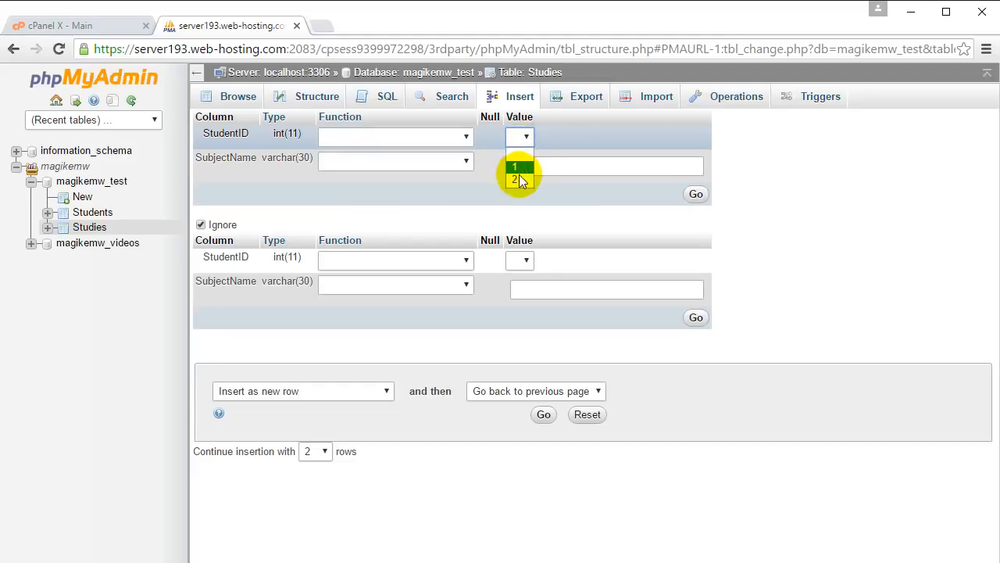
left_click(521, 168)
left_click(525, 140)
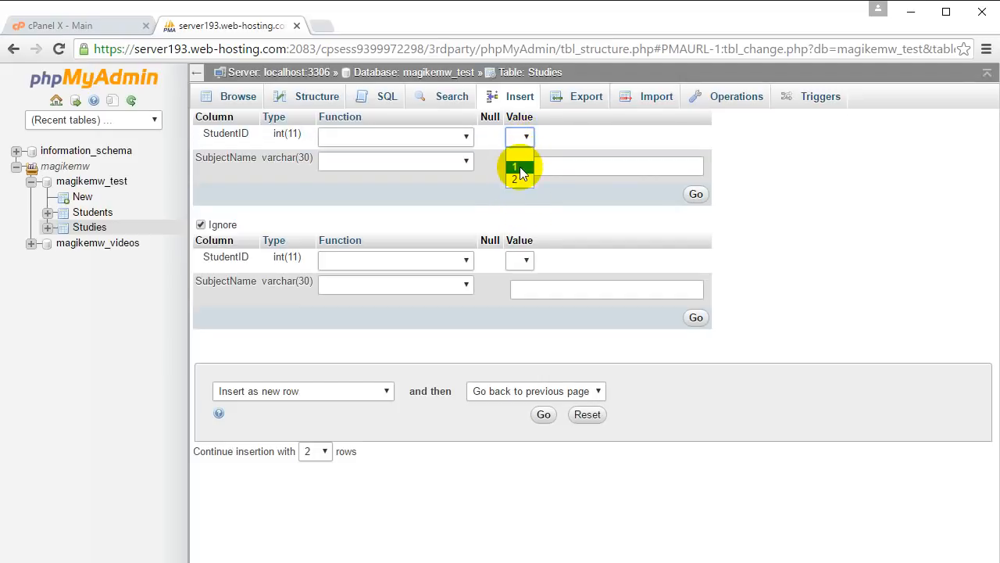
left_click(519, 174)
left_click(539, 170)
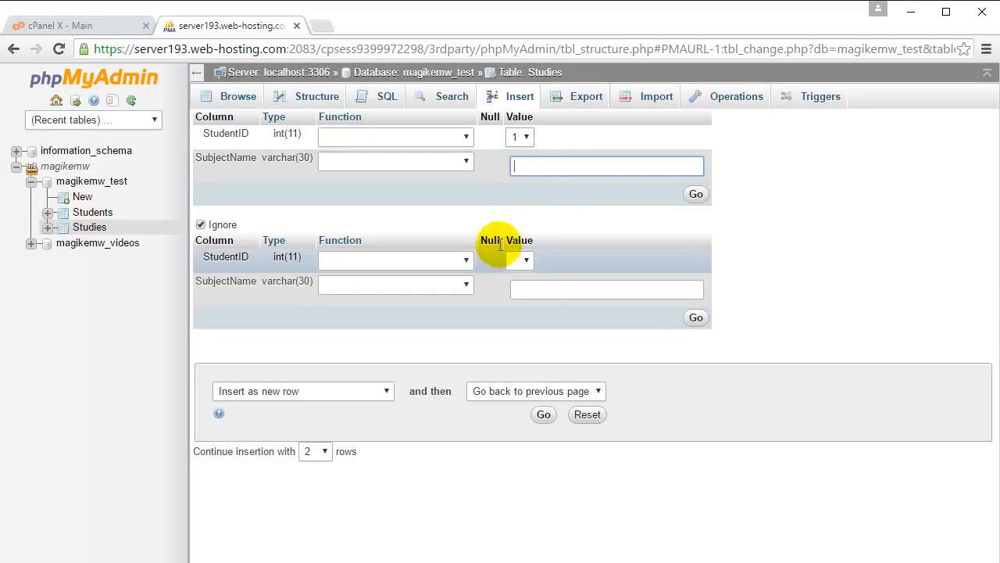
type("English")
- Fill the second new Studies row with StudentID 1 and SubjectName Maths
left_click(525, 264)
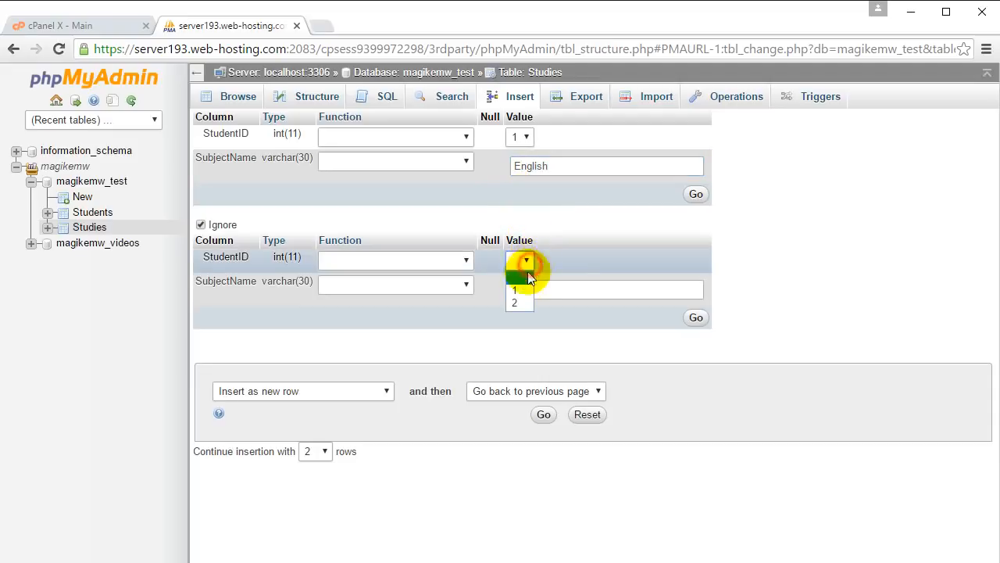
left_click(522, 290)
left_click(574, 287)
type("Maths")
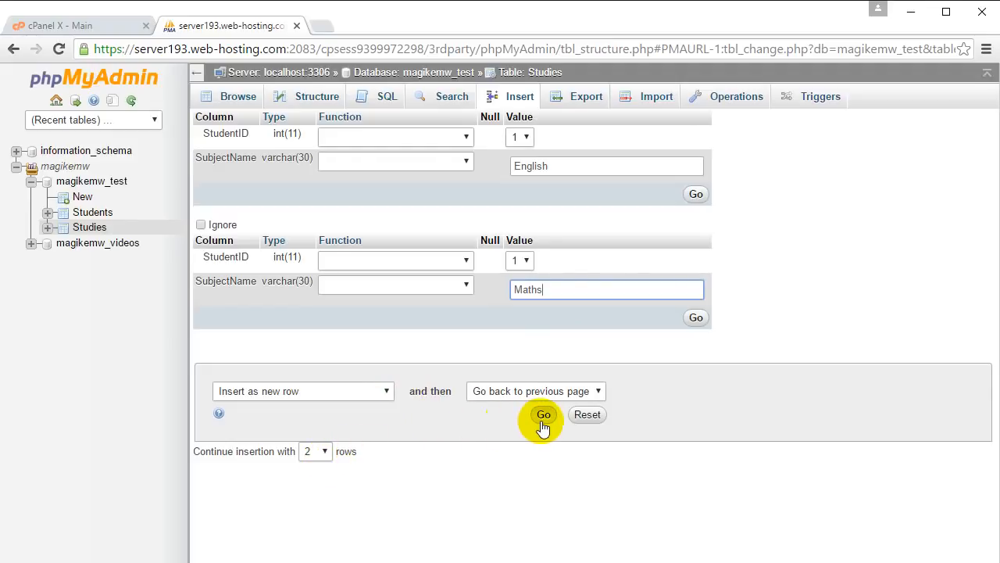
- Extend the insert form to 5 rows and fill the third with StudentID 2 and SubjectName Maths
left_click(324, 451)
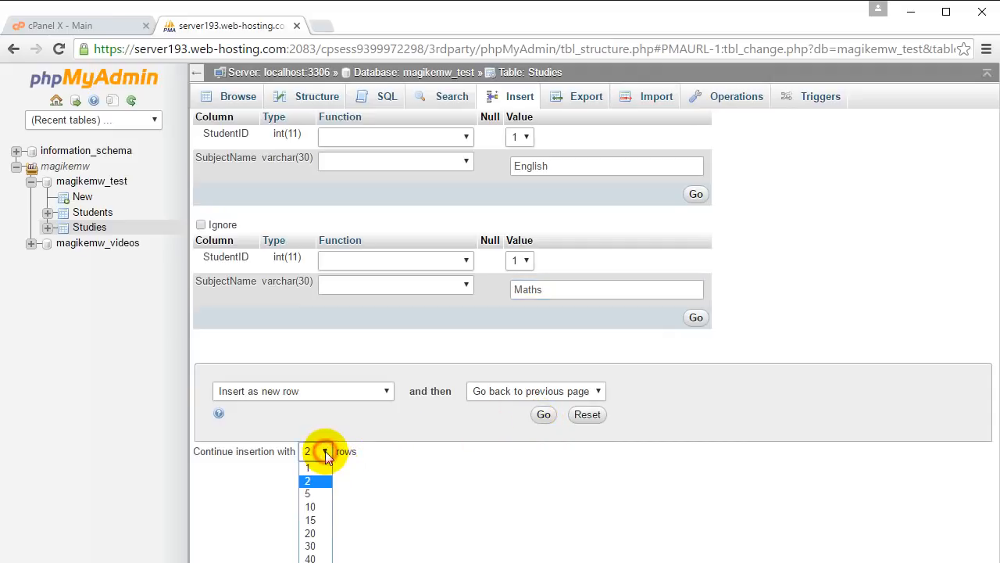
left_click(325, 495)
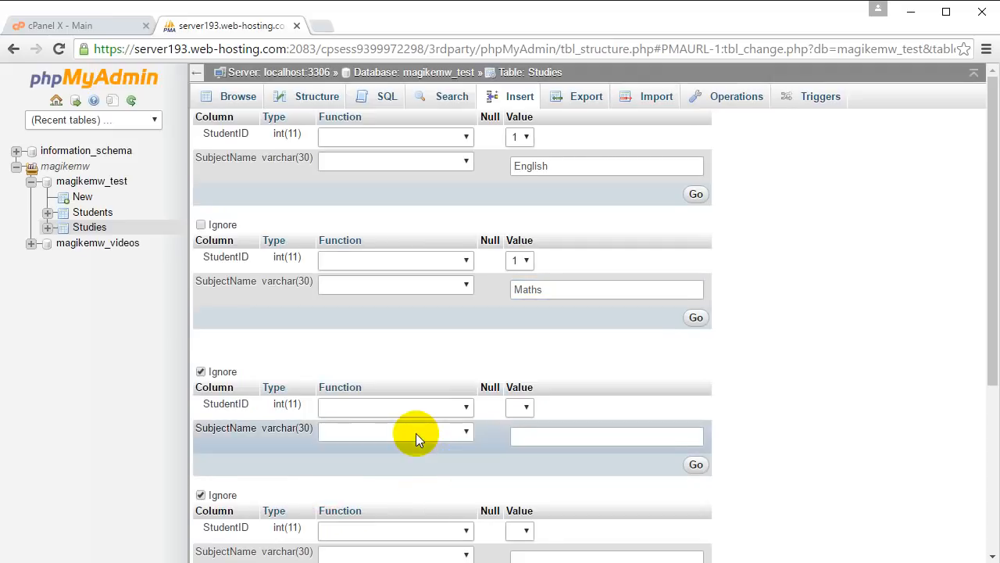
scroll(422, 437, "down", 1)
left_click(522, 328)
left_click(517, 370)
left_click(591, 357)
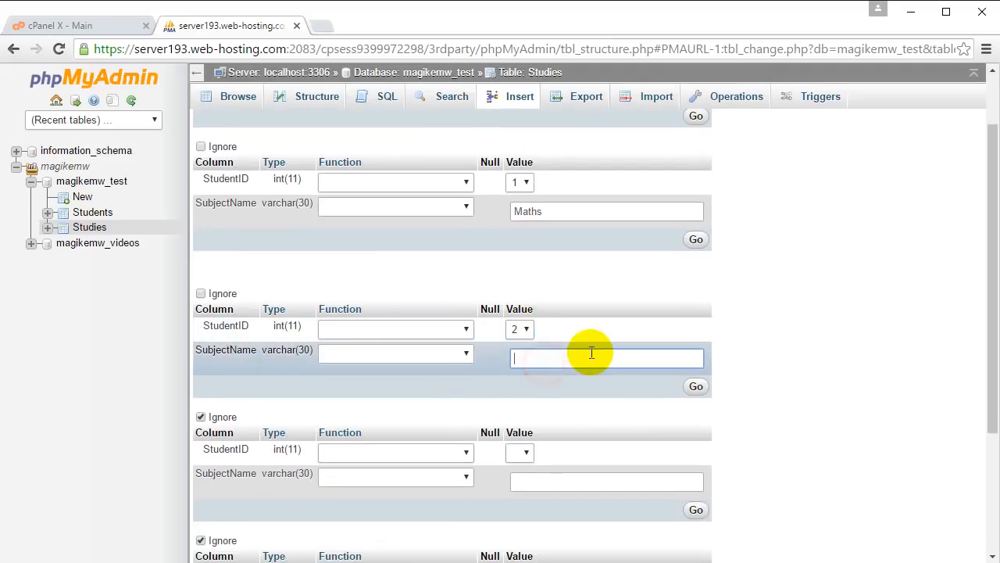
type("Maths")
- Fill the fourth row with StudentID 2 and SubjectName Sport, and insert the filled rows into Studies
left_click(522, 452)
left_click(517, 493)
left_click(576, 474)
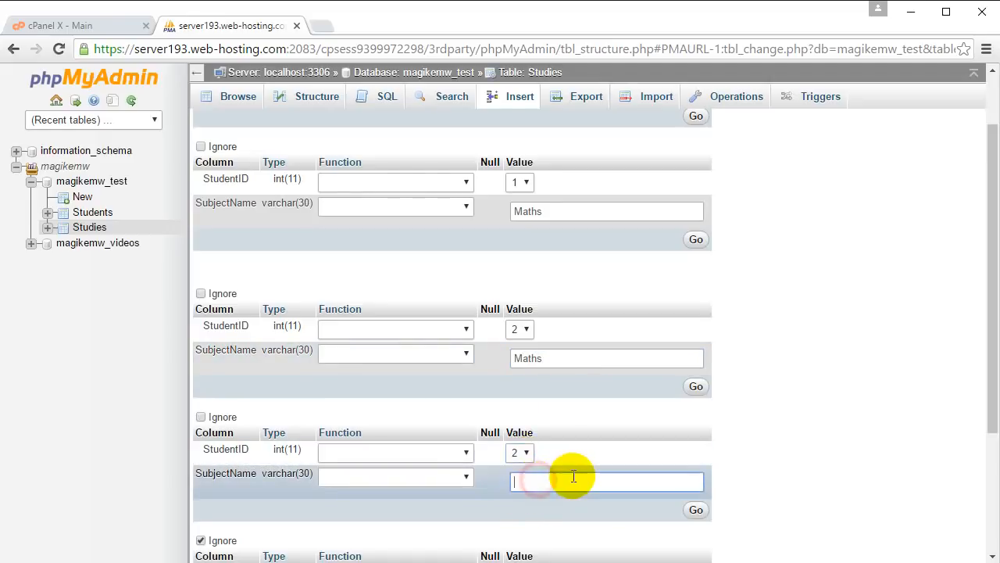
type("Sport")
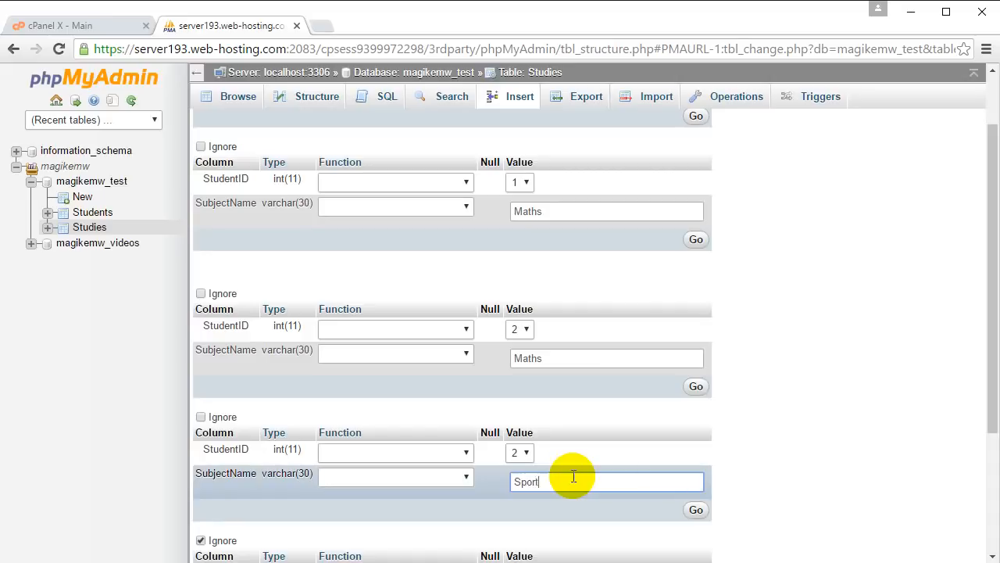
left_click(696, 512)
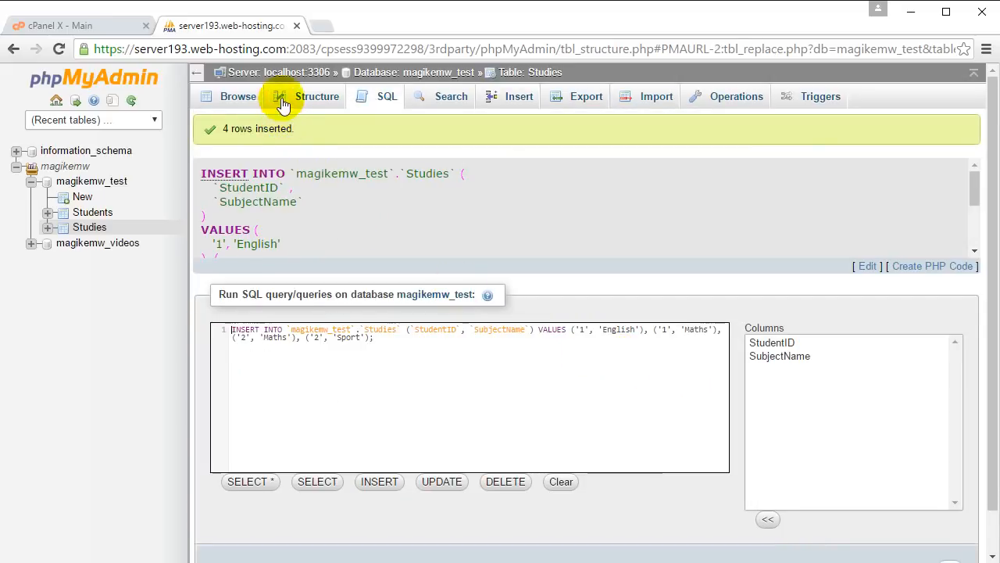
- Browse the Studies rows and follow the StudentID links of the English and Sport entries to their student records
left_click(242, 96)
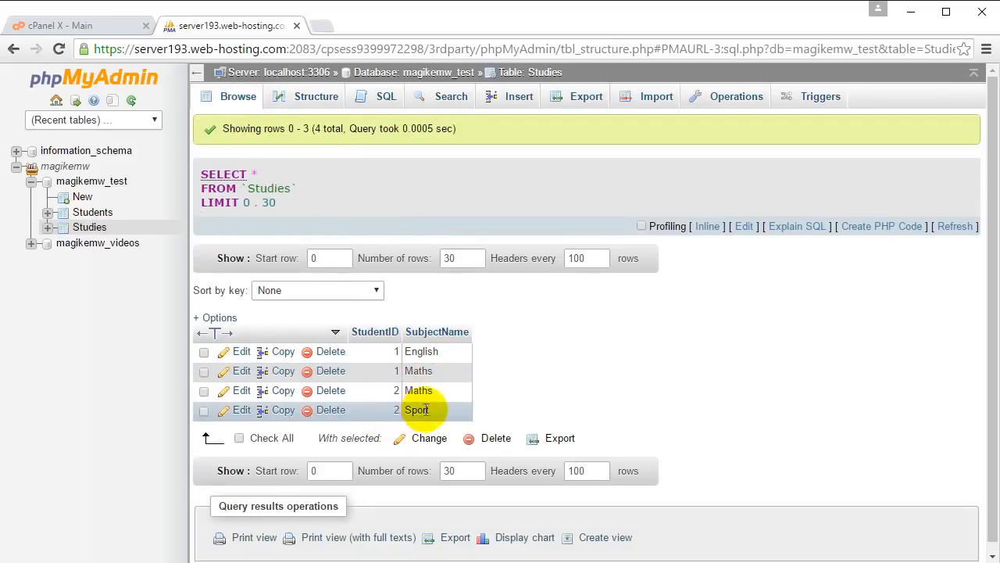
left_click(397, 353)
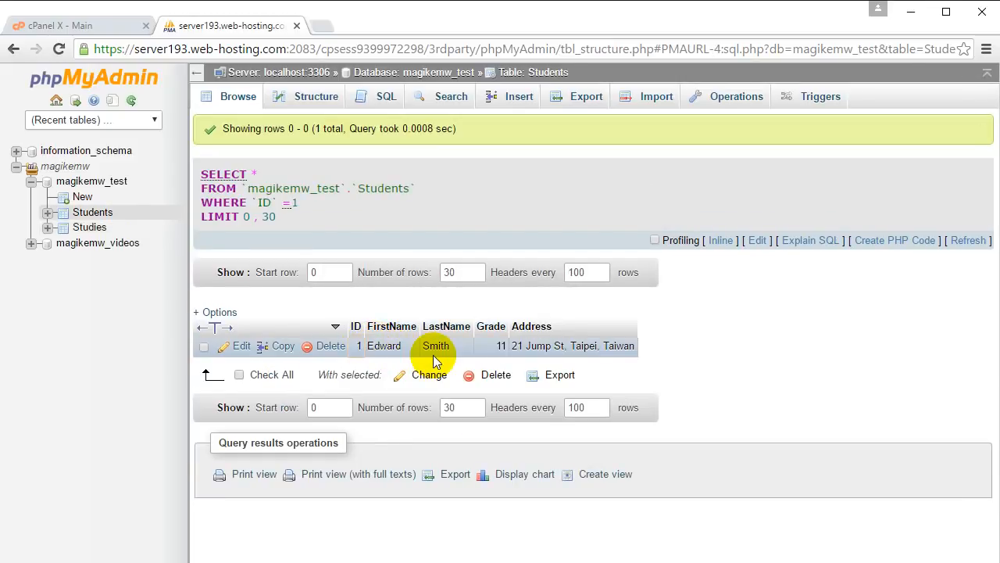
left_click(89, 227)
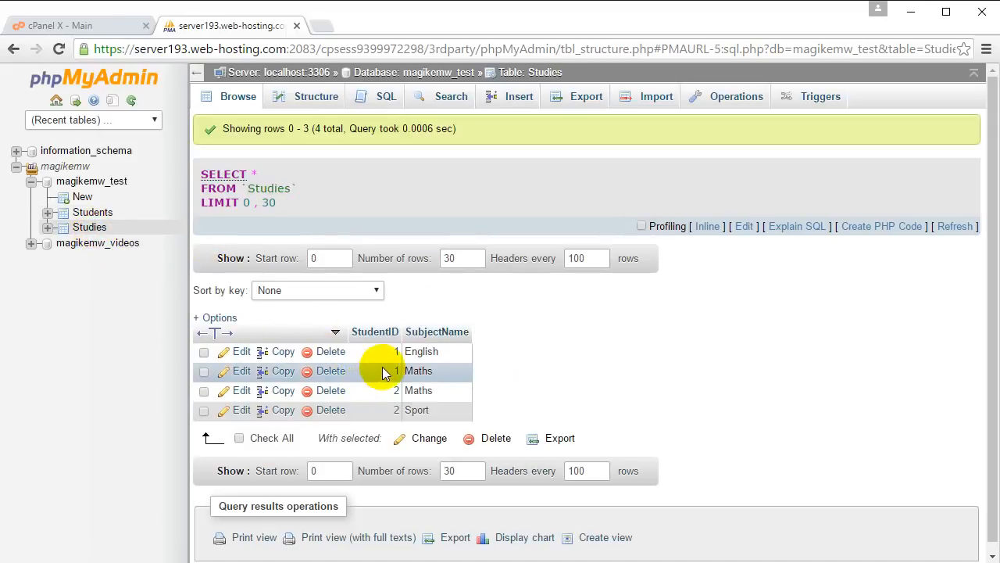
left_click(396, 410)
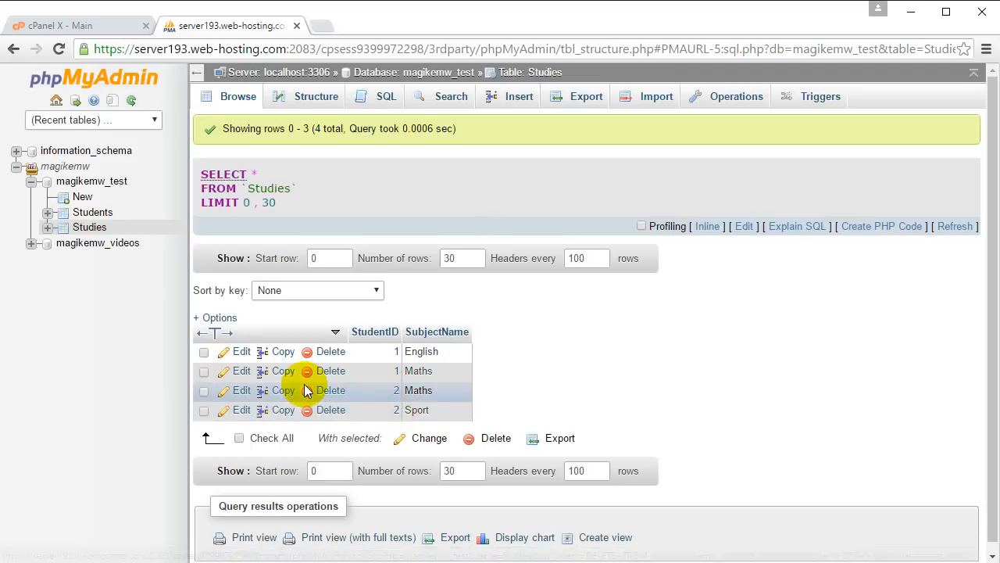